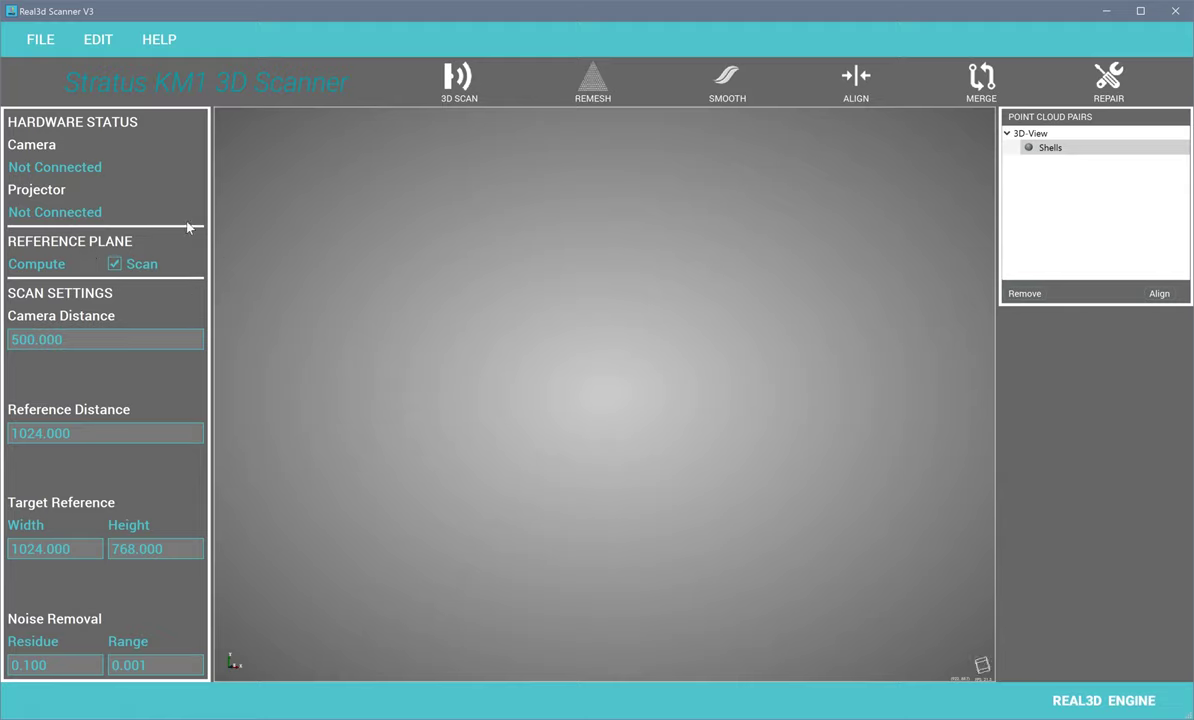
Step: Connect the HIKVision USB V3 camera at 1024x768 for a live preview
click(87, 175)
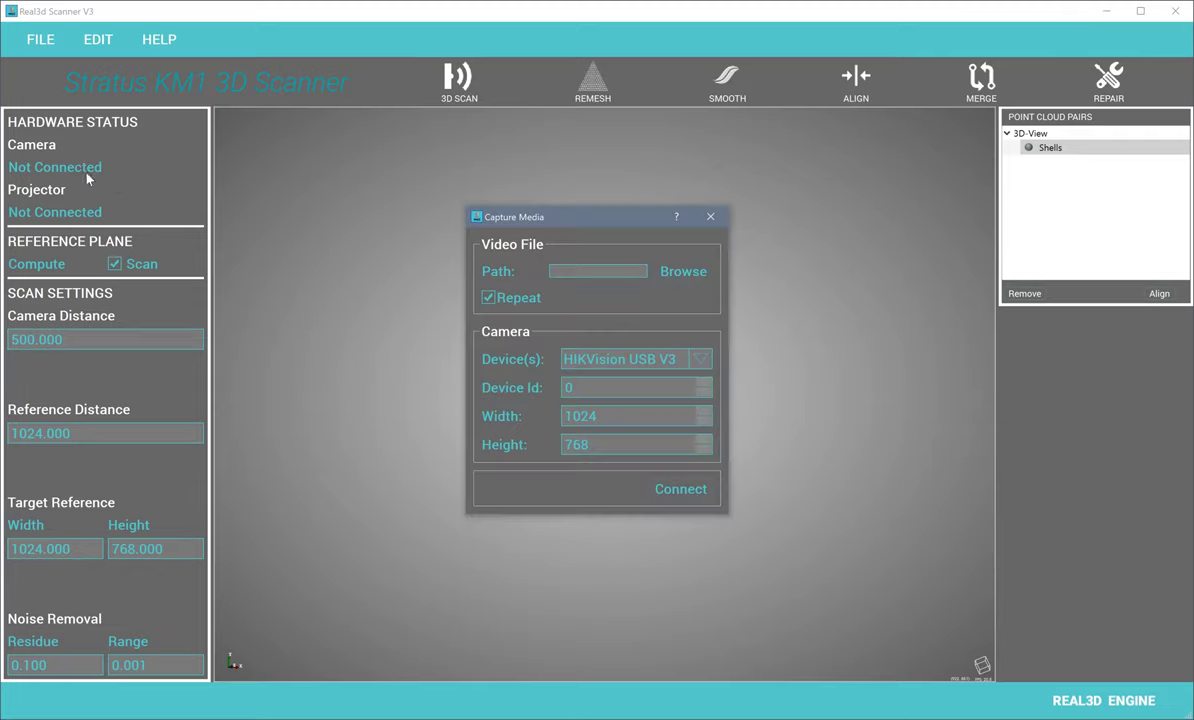
click(636, 366)
click(636, 366)
click(666, 491)
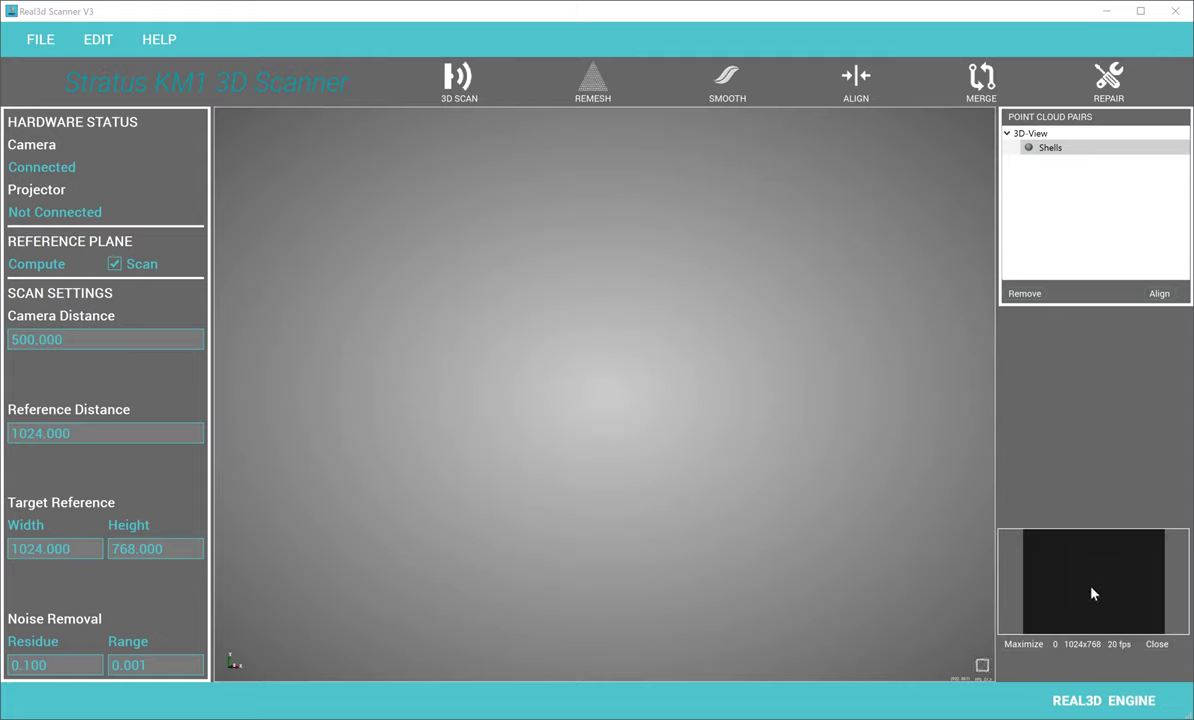
Step: Enlarge and restore the camera preview, then open and dismiss its options
click(1023, 644)
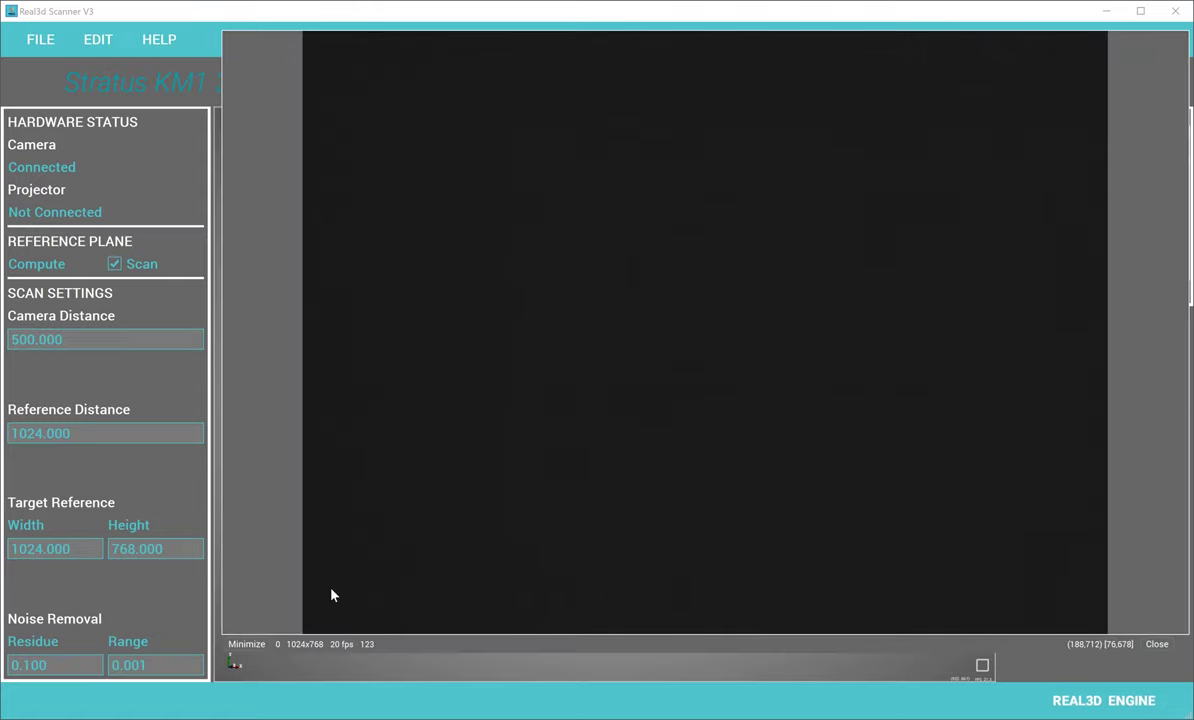
click(247, 645)
right_click(1117, 585)
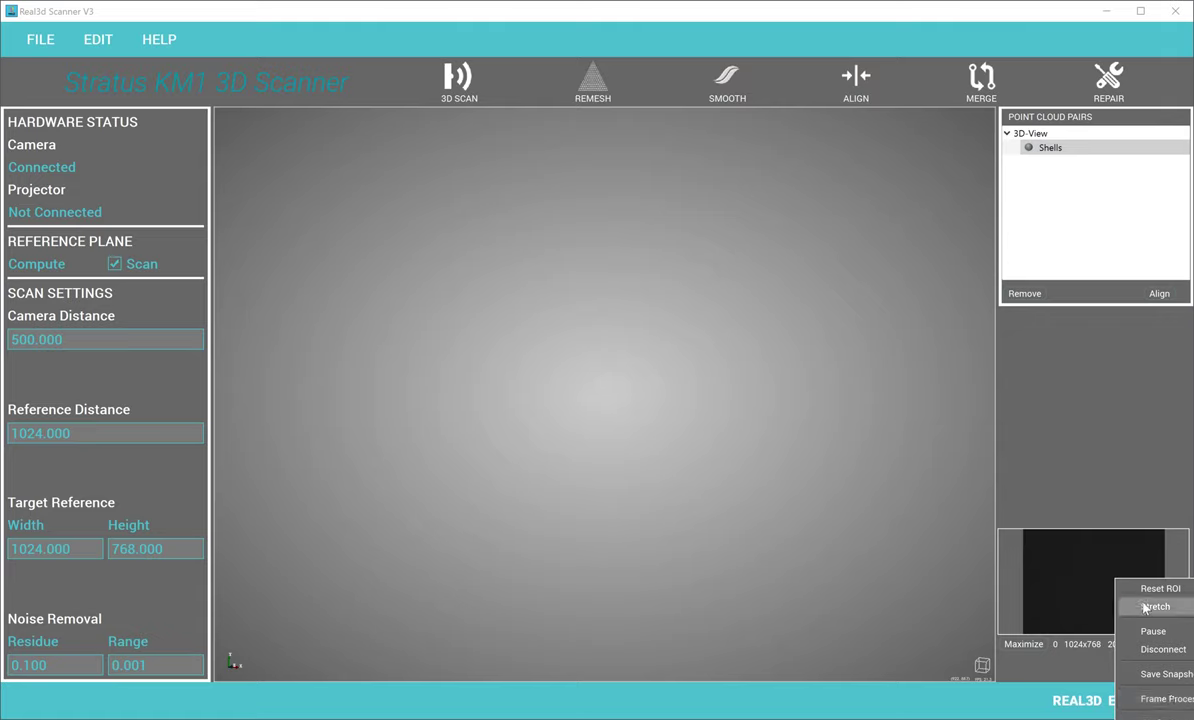
click(1066, 585)
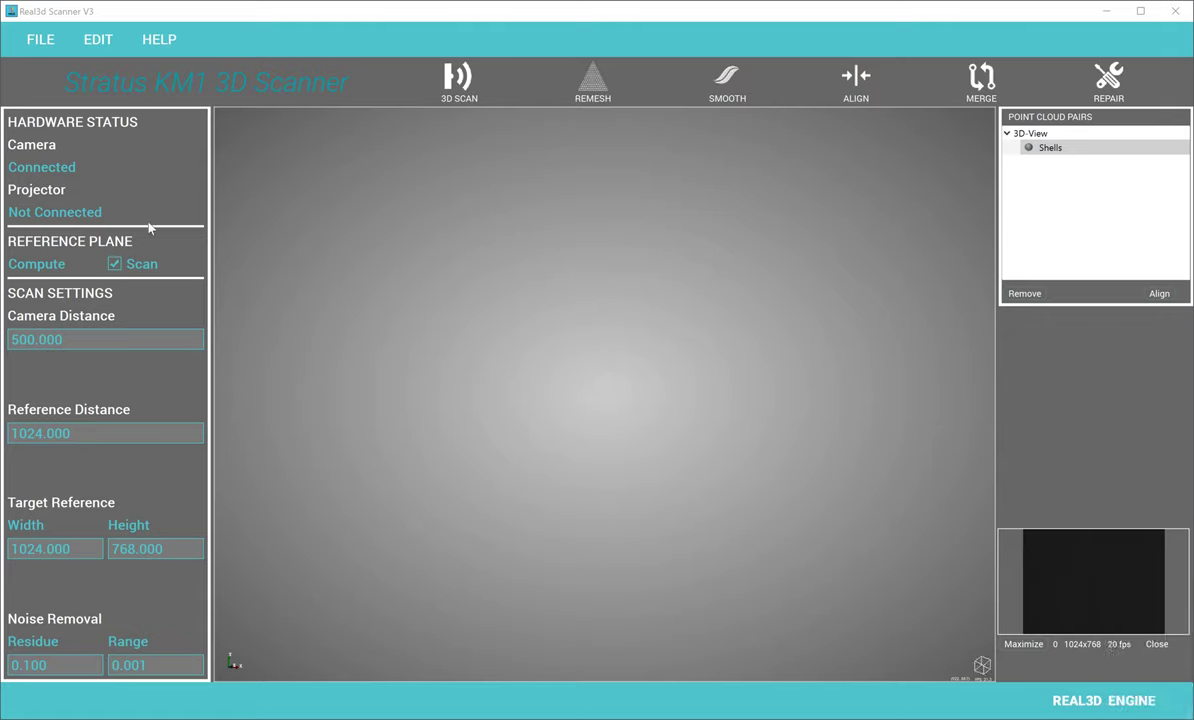
Step: Choose DISPLAY4 [1280x800] as the projector and project the focus target
click(84, 215)
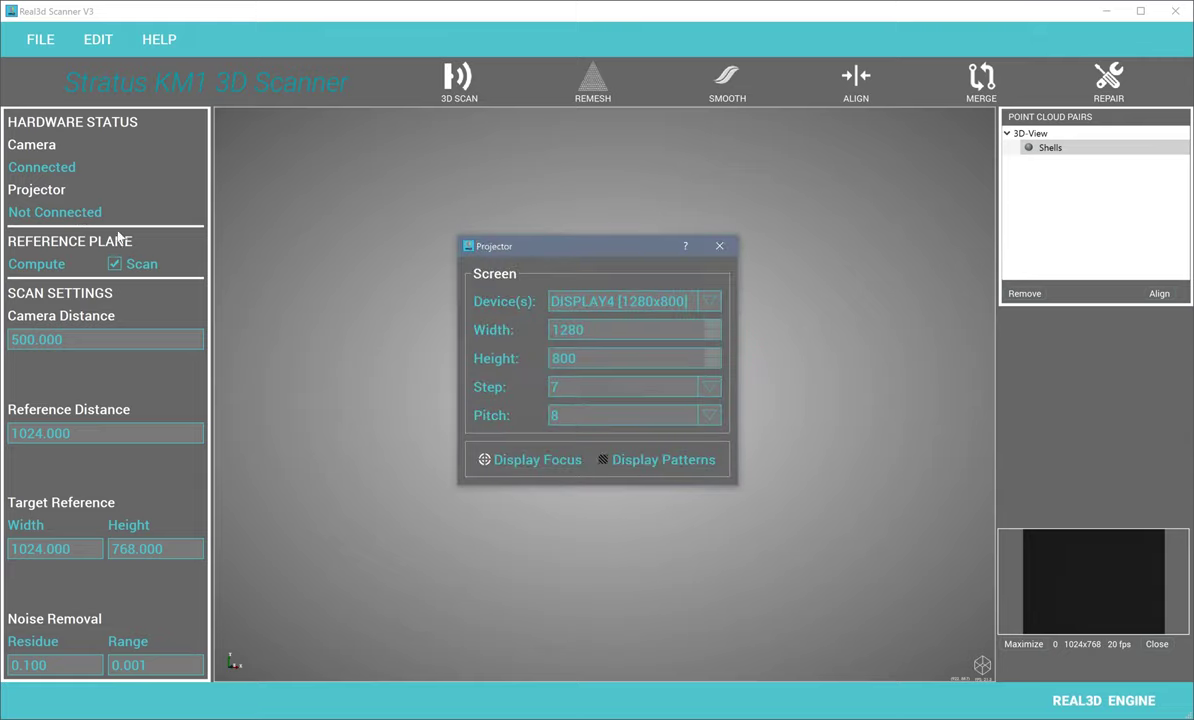
click(632, 301)
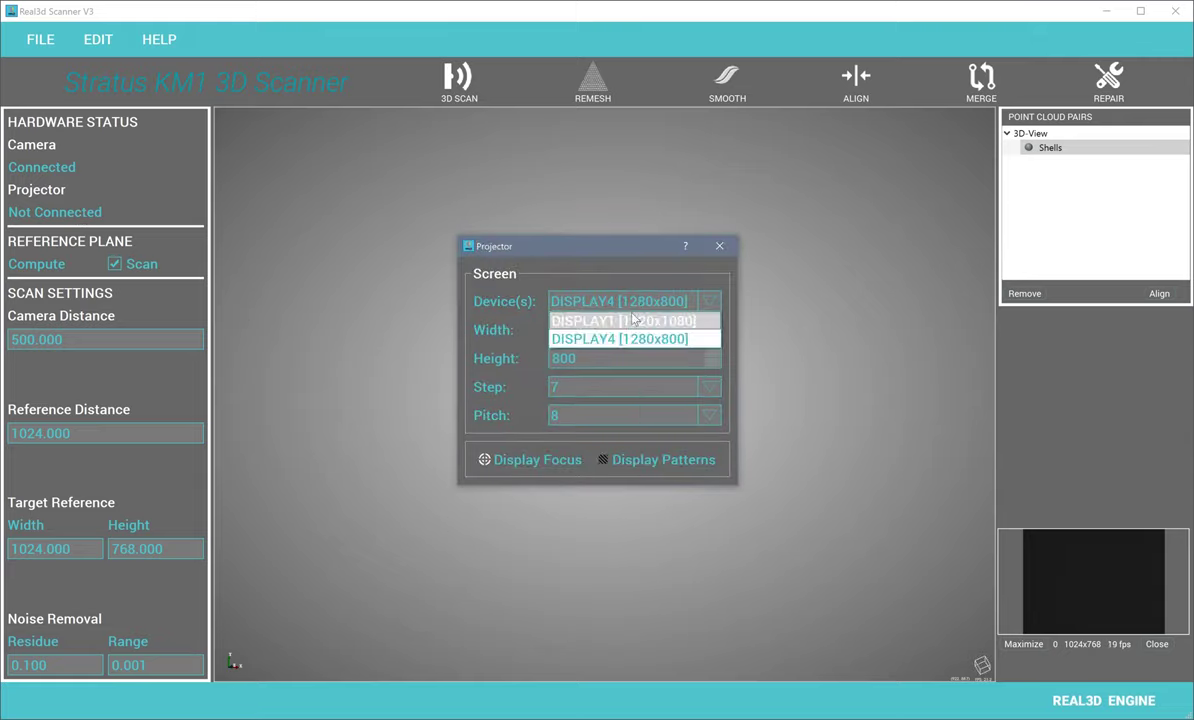
click(632, 340)
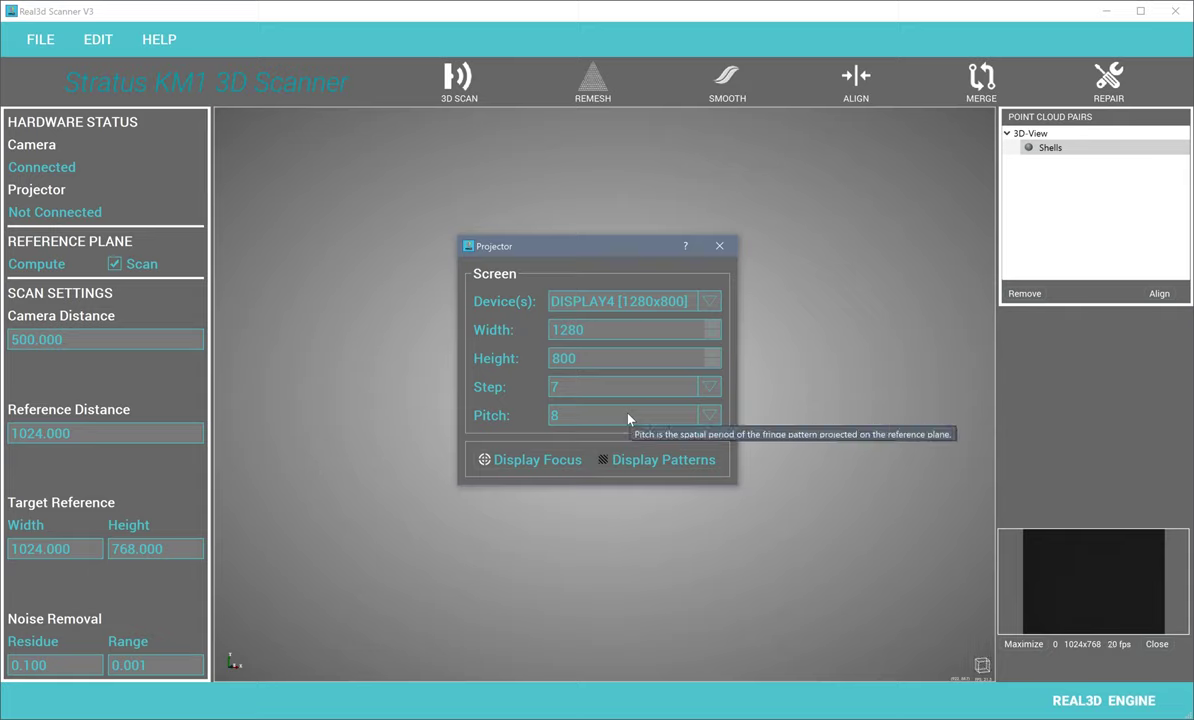
click(527, 461)
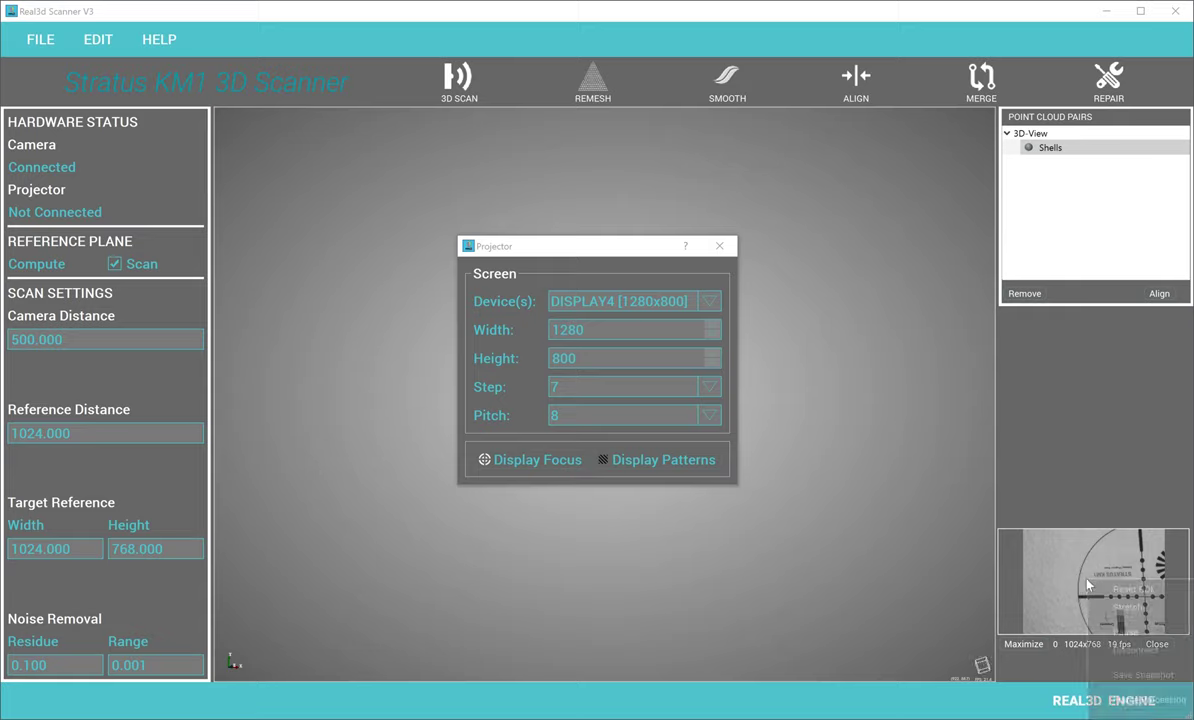
Step: Open and dismiss the preview's frame processing options, then project scan patterns to connect the projector
right_click(1095, 585)
mouse_move(1157, 705)
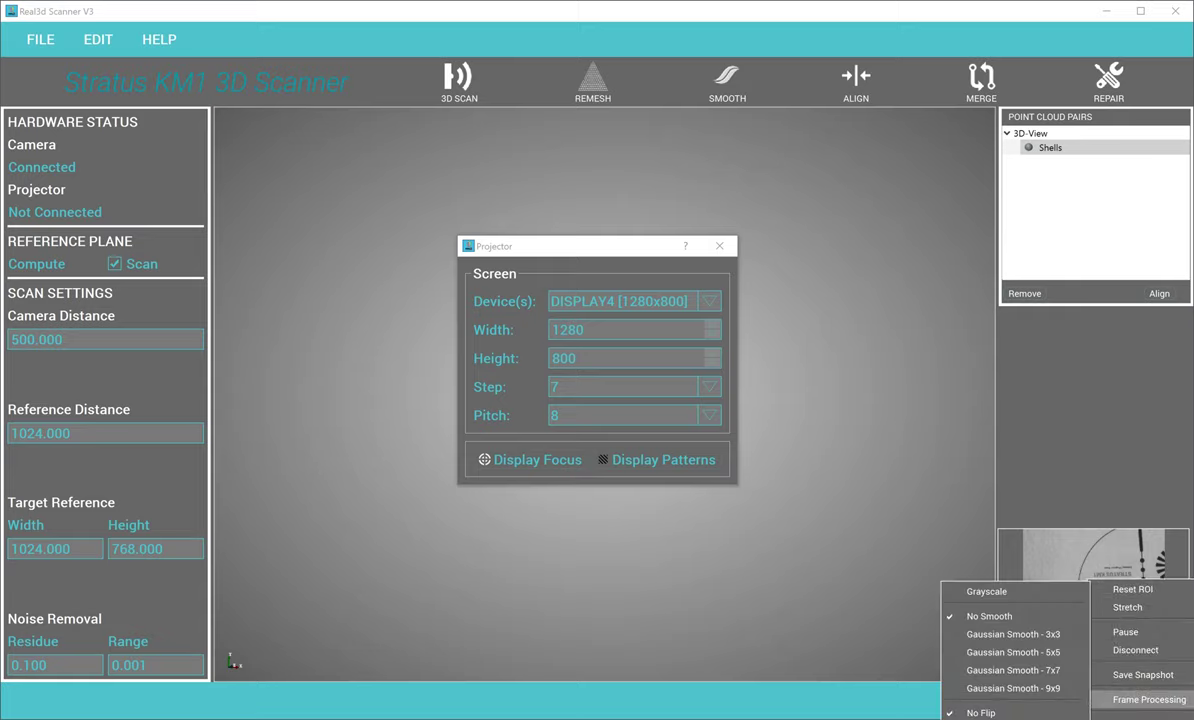
click(1034, 566)
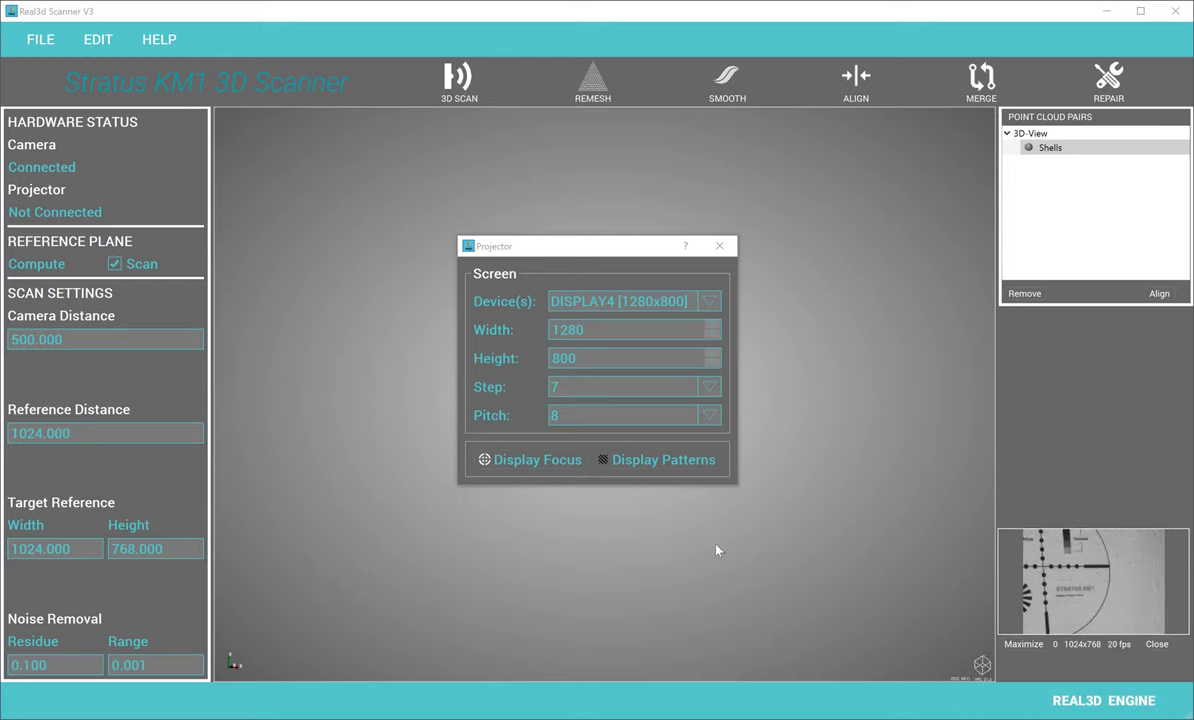
click(657, 462)
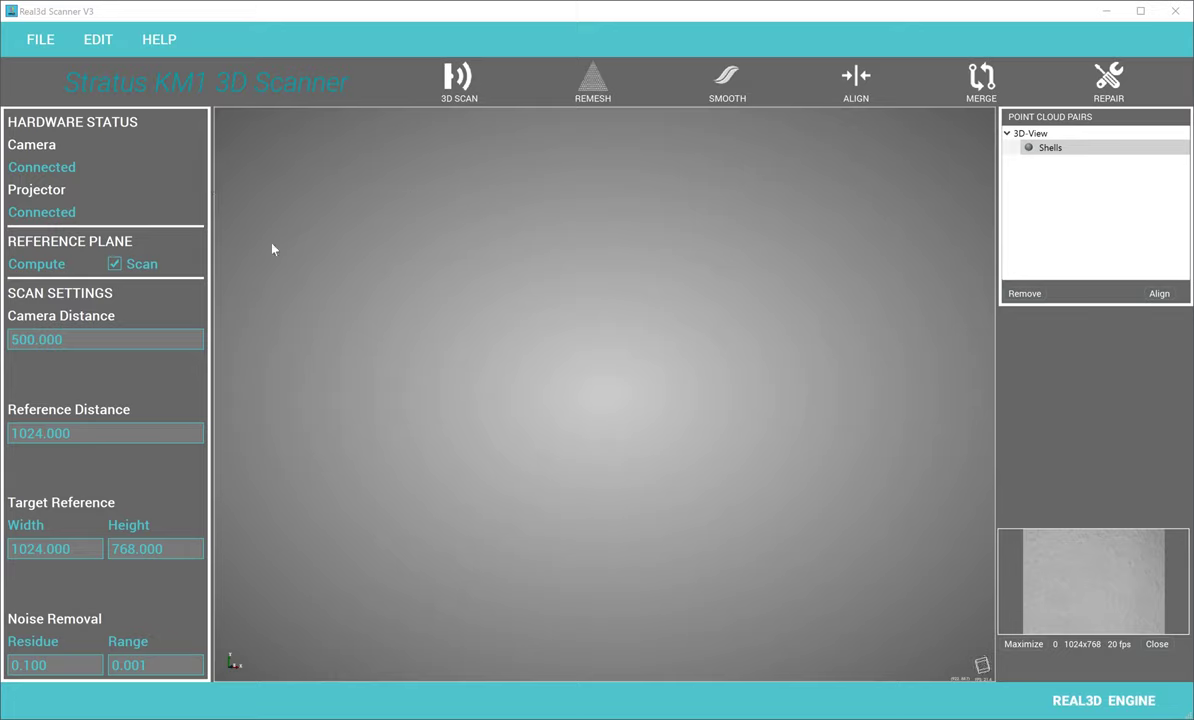
Step: Run the reference-plane stripe scan twice, watching the stripes in the enlarged camera preview
click(459, 98)
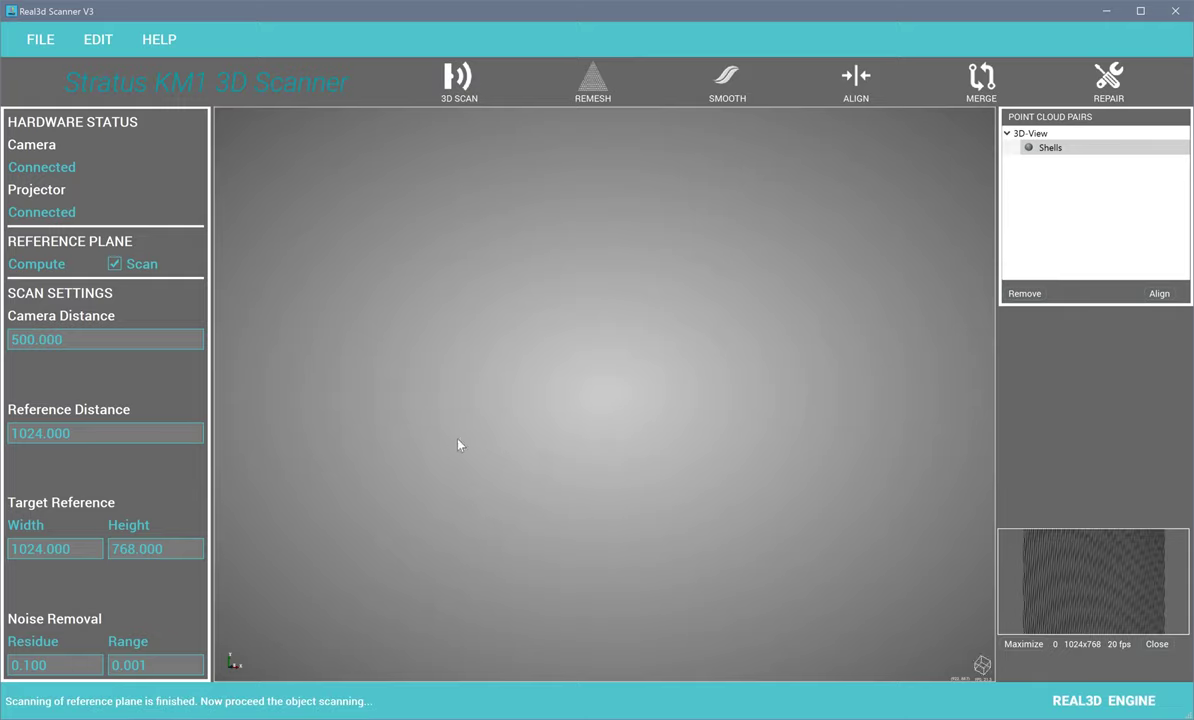
click(1020, 644)
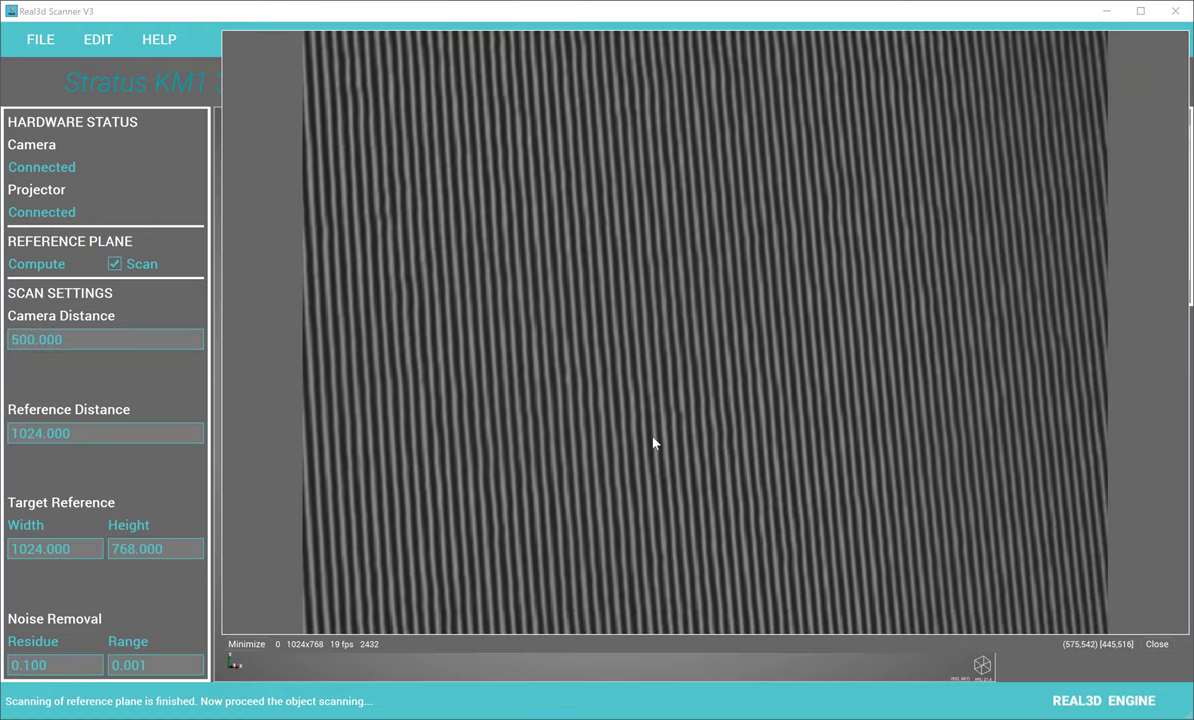
click(247, 645)
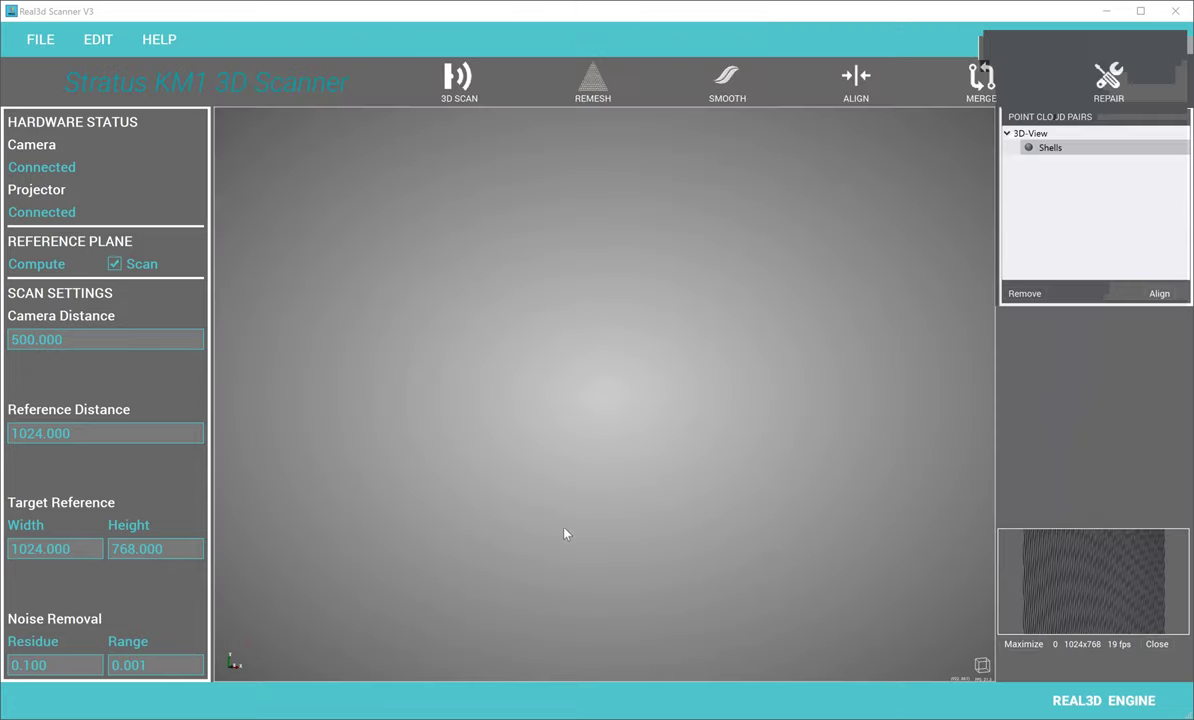
click(456, 88)
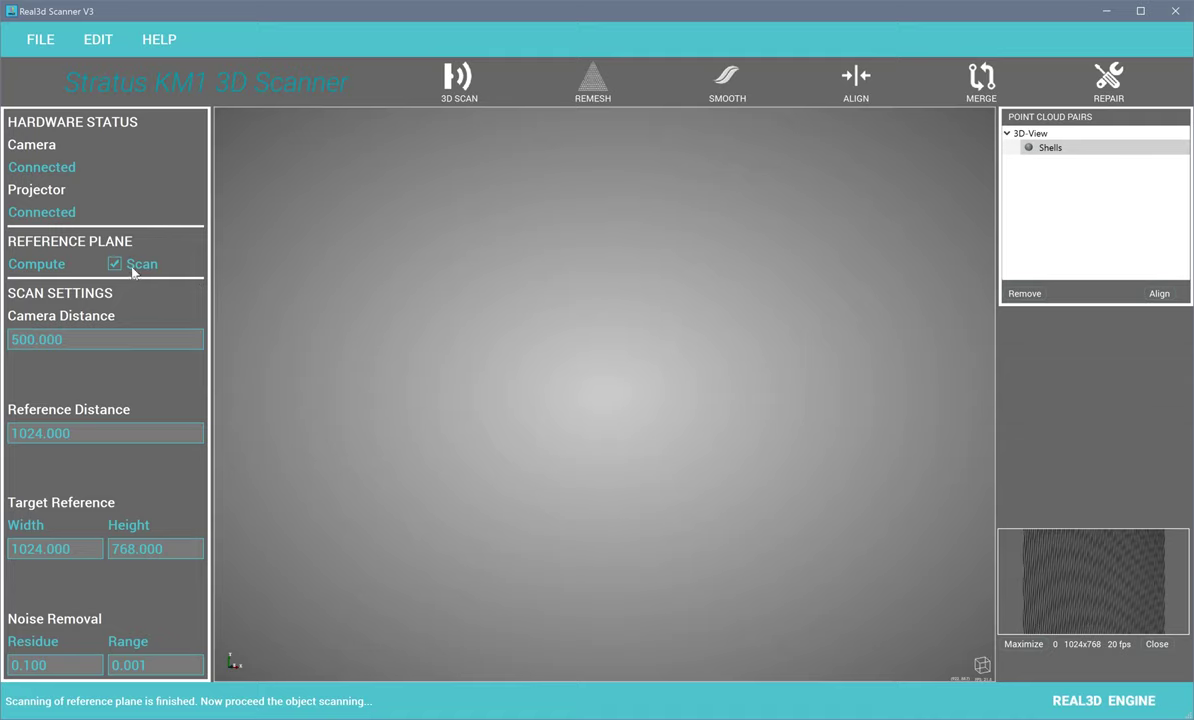
mouse_move(132, 269)
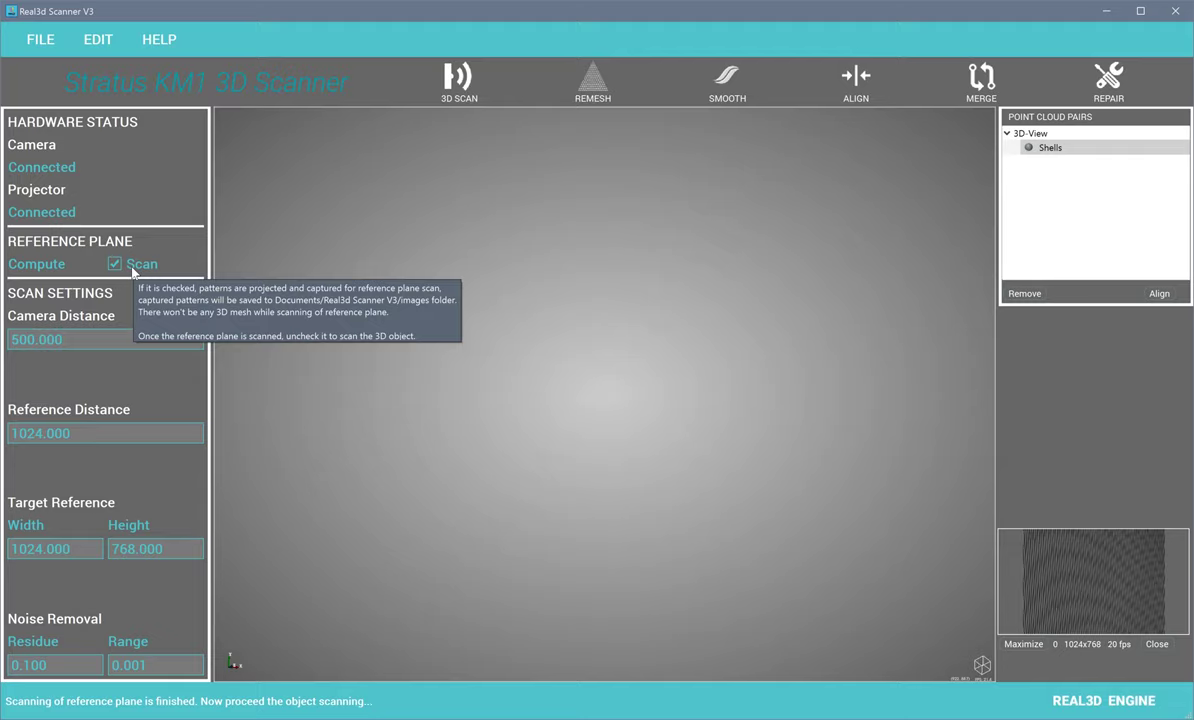
Step: Untick Reference Plane Scan, capture the first object scan, and hide the Shells row
click(114, 263)
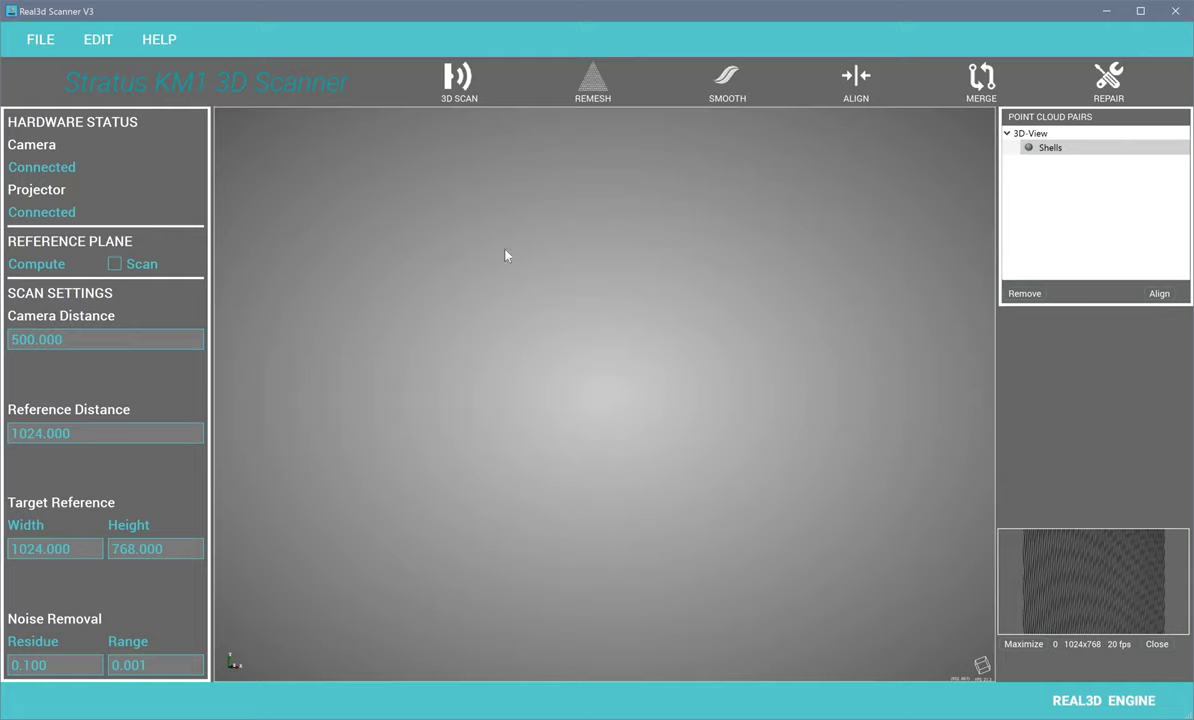
click(457, 91)
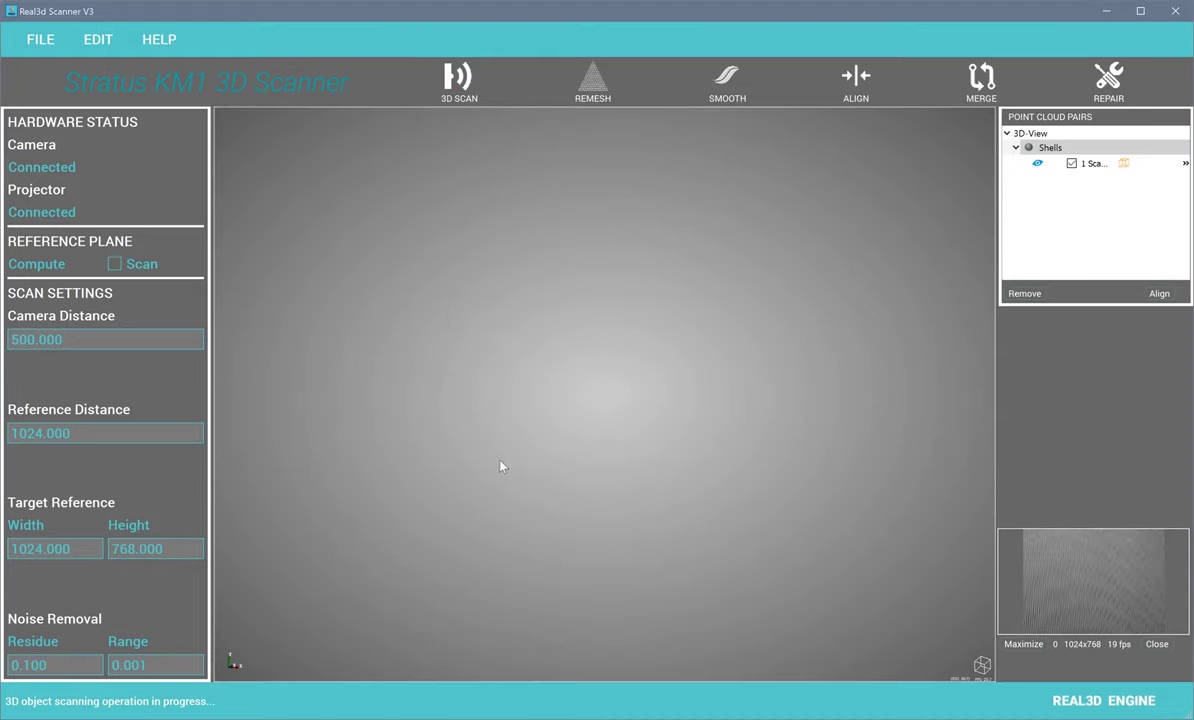
drag(504, 453, 566, 420)
click(1185, 164)
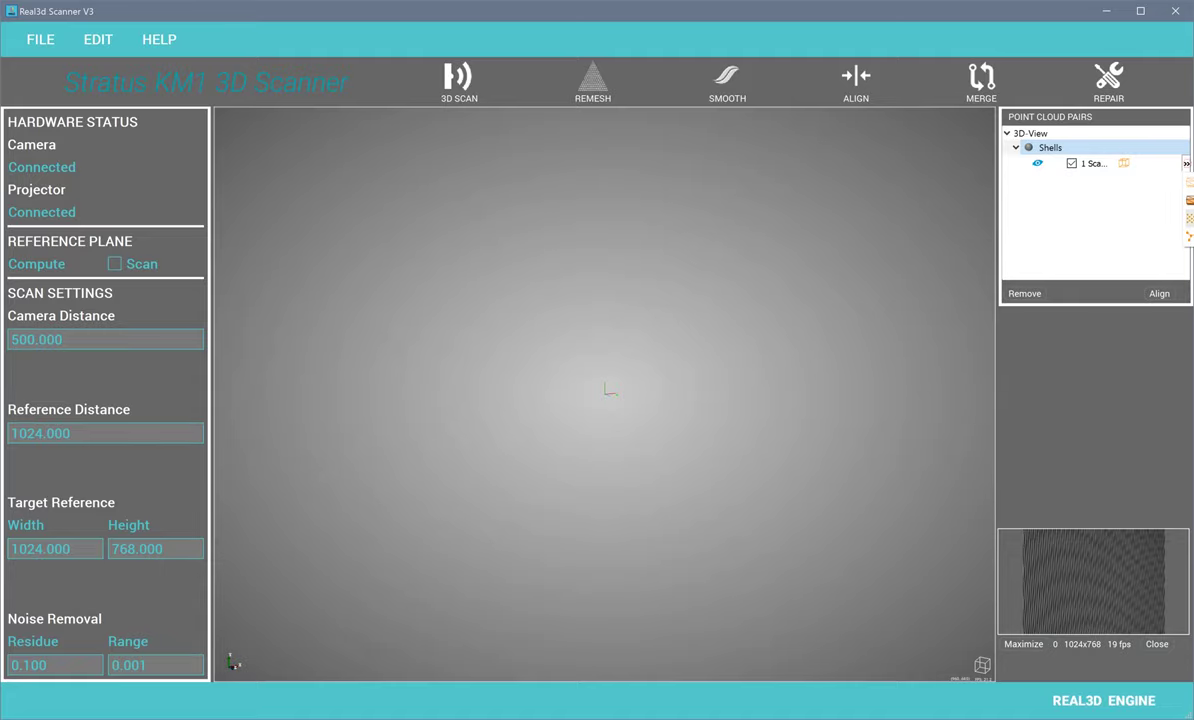
Step: Show the shells again and orbit to inspect the shaded first scan mesh
click(1185, 164)
click(1186, 165)
scroll(641, 396, down, 10)
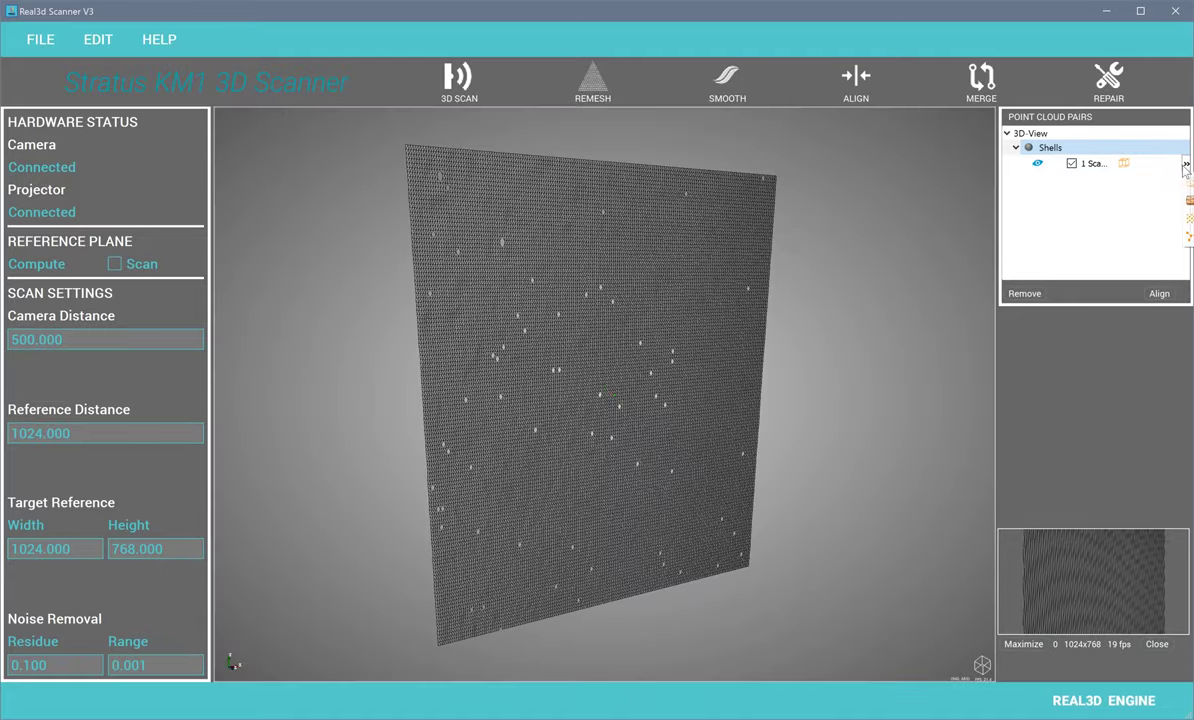
mouse_move(620, 352)
mouse_down()
mouse_move(608, 341)
mouse_move(673, 371)
mouse_move(568, 426)
mouse_move(581, 442)
mouse_move(566, 440)
mouse_up()
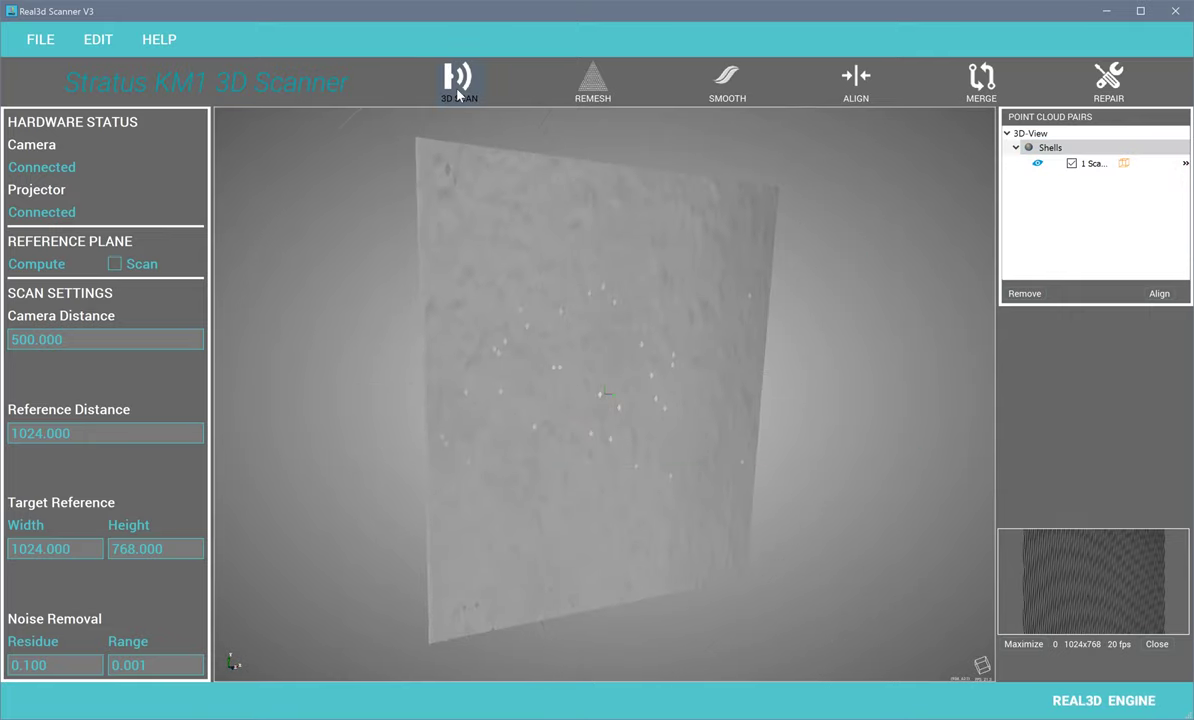
Step: Capture scan 2, hide scans 1 and 2, and start scan 3
click(458, 90)
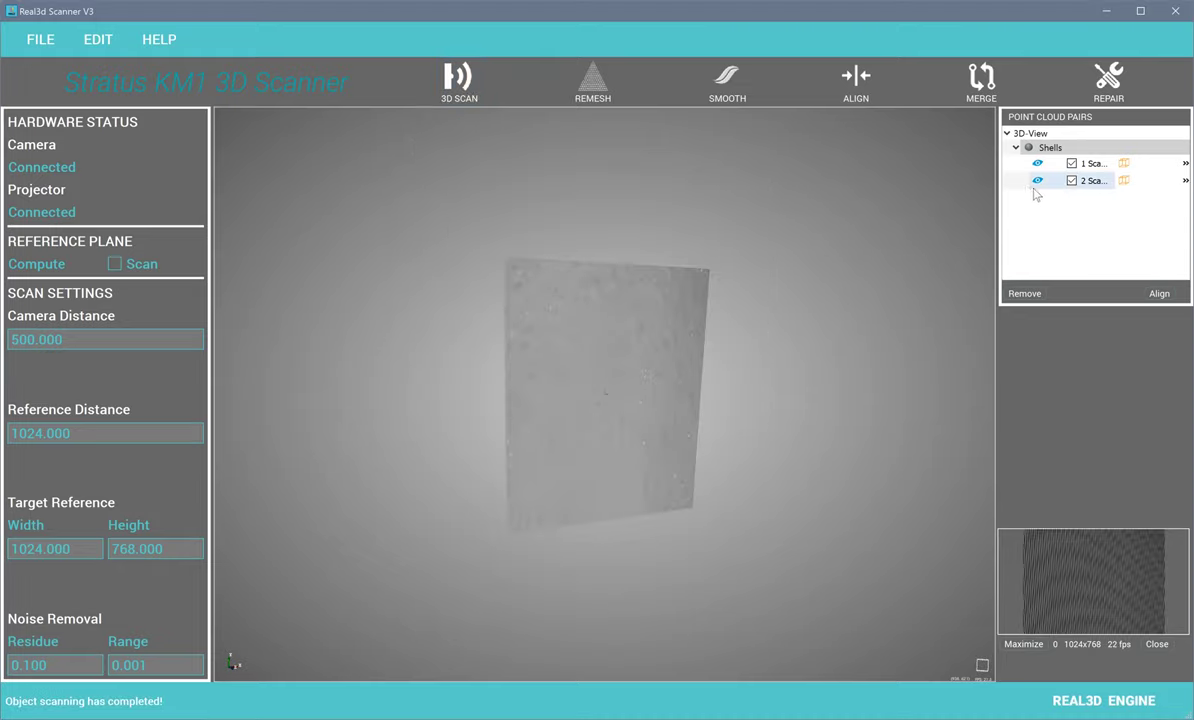
click(1037, 163)
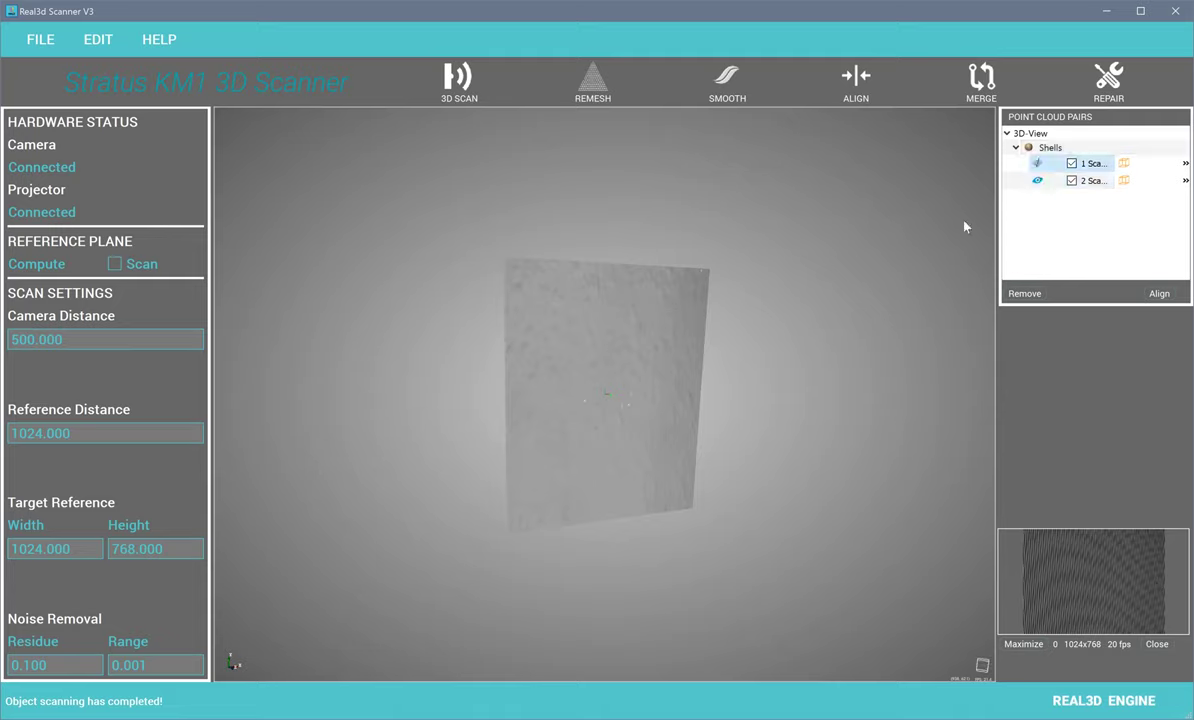
click(1037, 180)
click(459, 85)
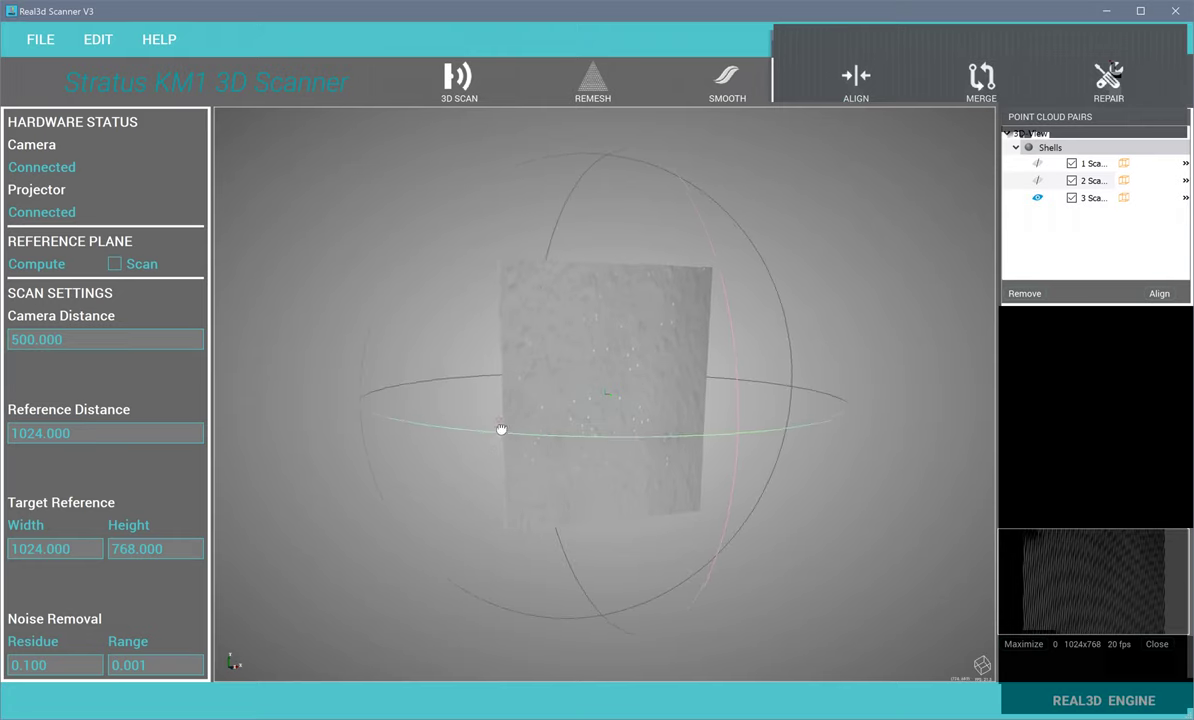
Step: Tilt the view slightly and capture the fourth object scan
drag(515, 421, 518, 409)
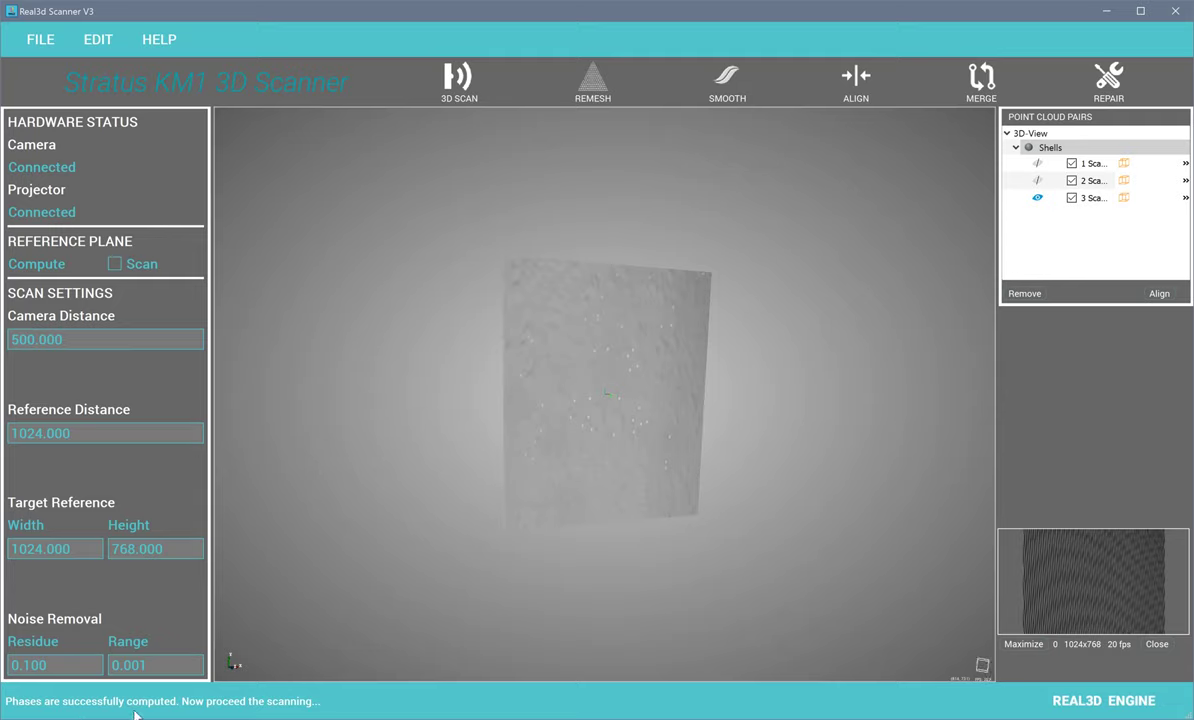
drag(482, 338, 515, 368)
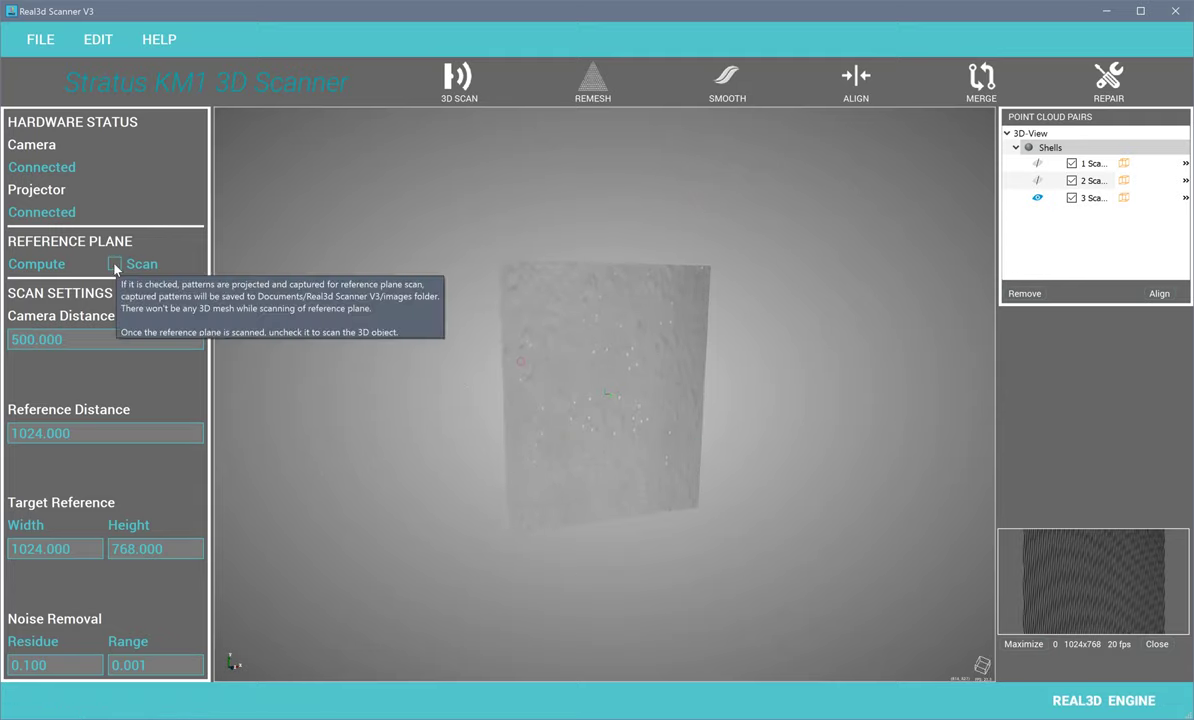
click(459, 80)
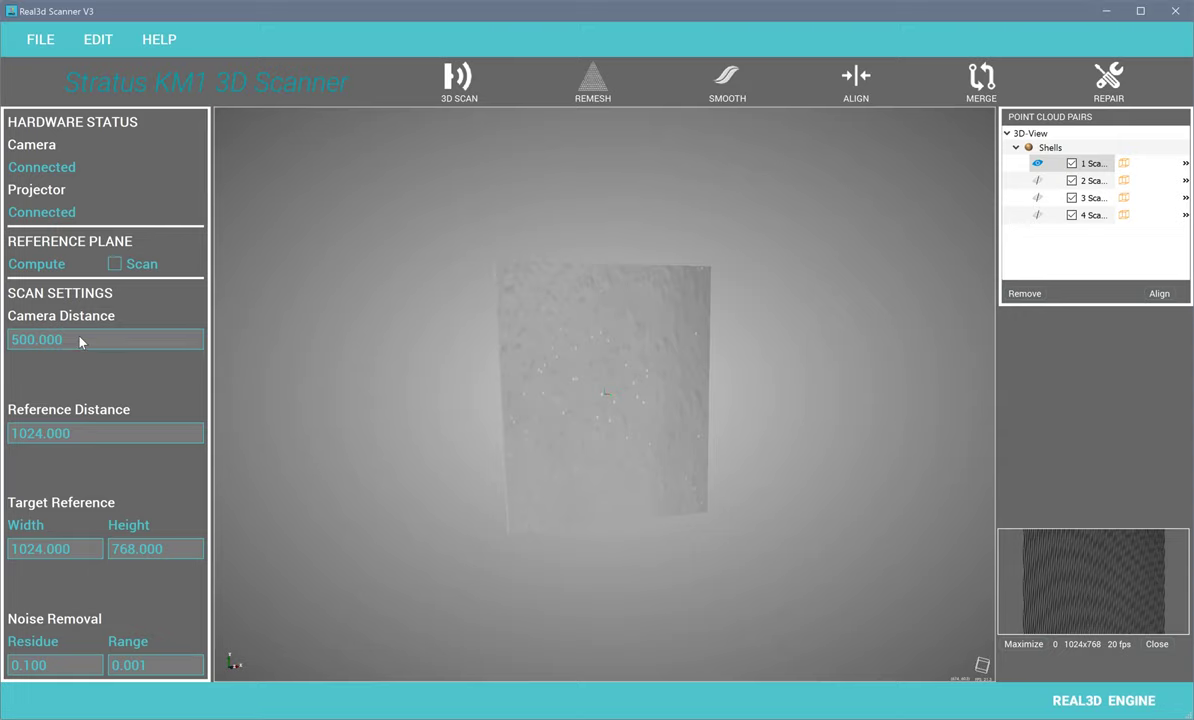
Step: Orbit the 3D view so the scanned surface appears tilted and enlarged
mouse_move(81, 343)
mouse_move(89, 432)
drag(551, 469, 604, 408)
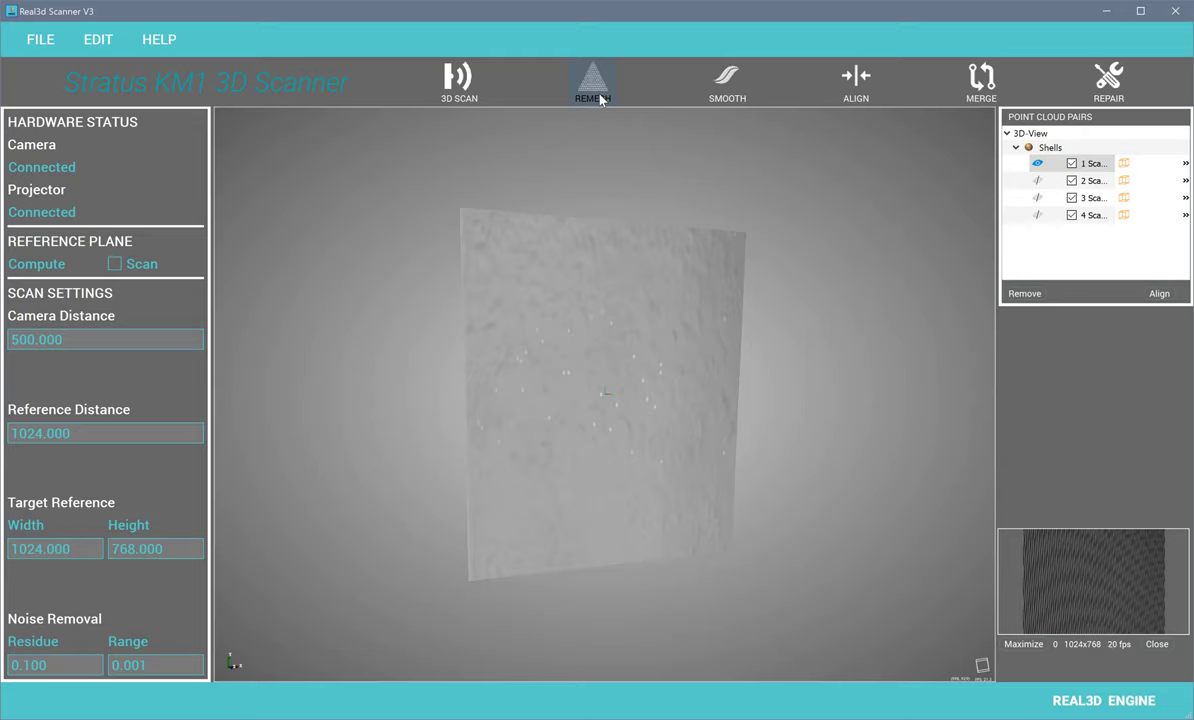
Step: Deselect scans 2–4 and remesh scan 1 with Delaunay2D (alpha 10.18, tolerance 0)
click(1071, 215)
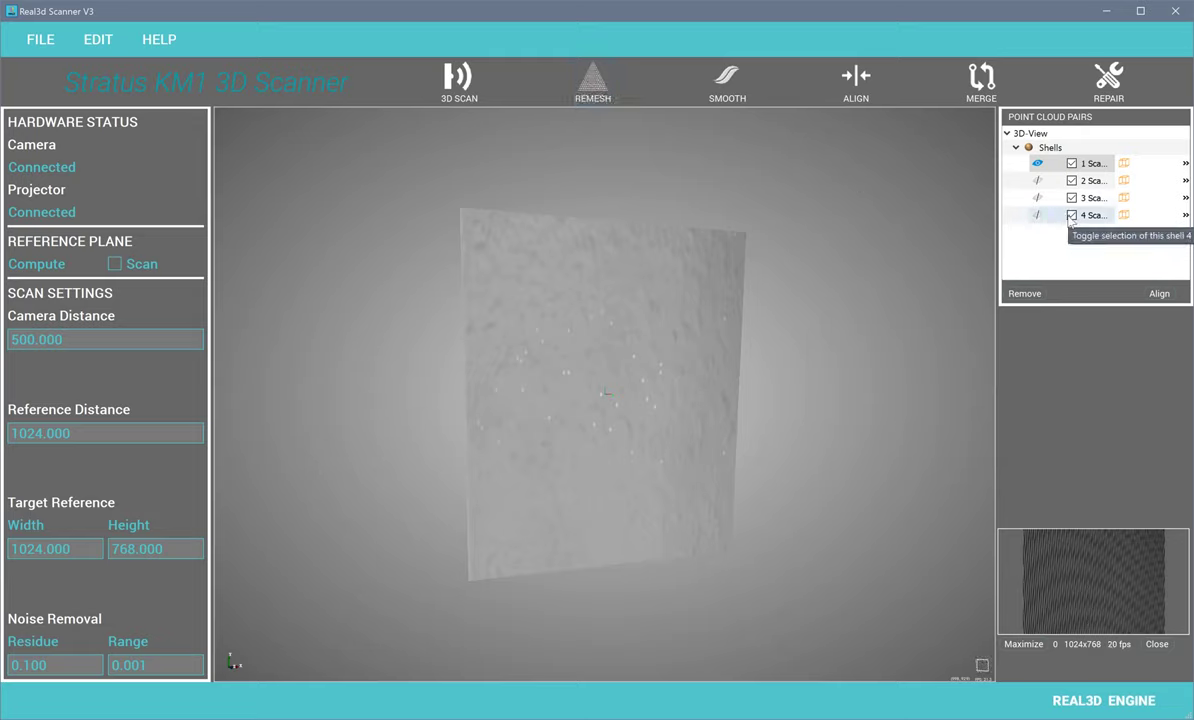
click(1071, 197)
click(1071, 180)
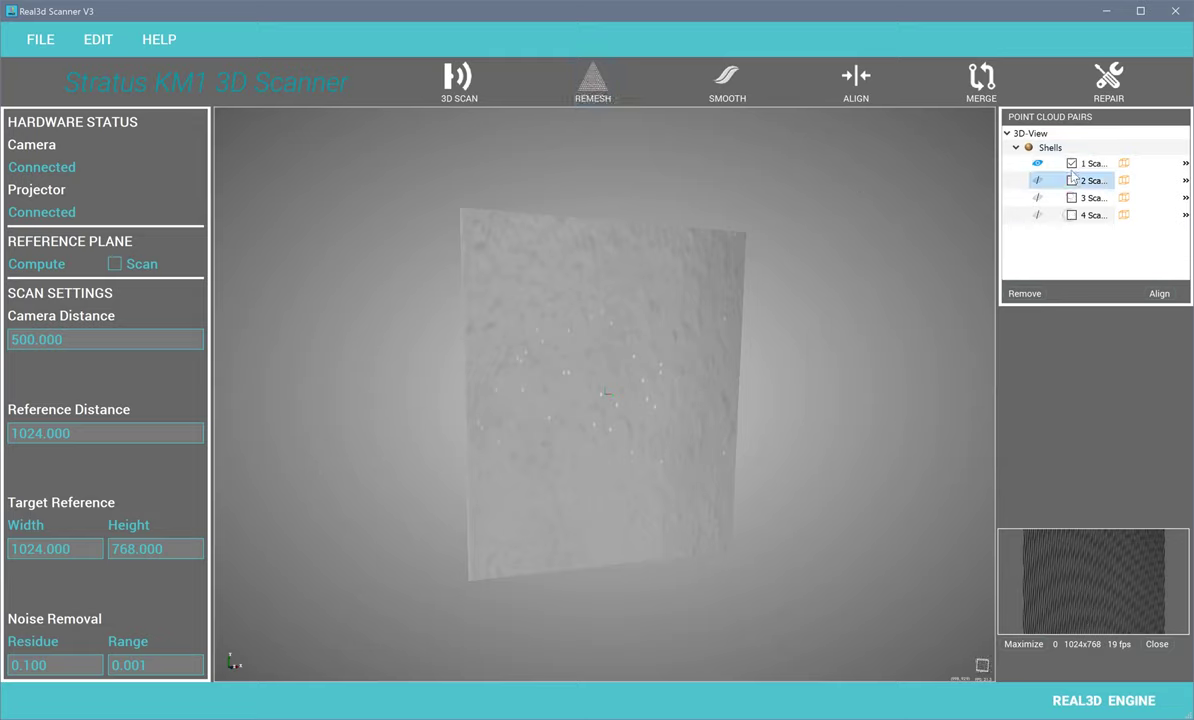
click(601, 102)
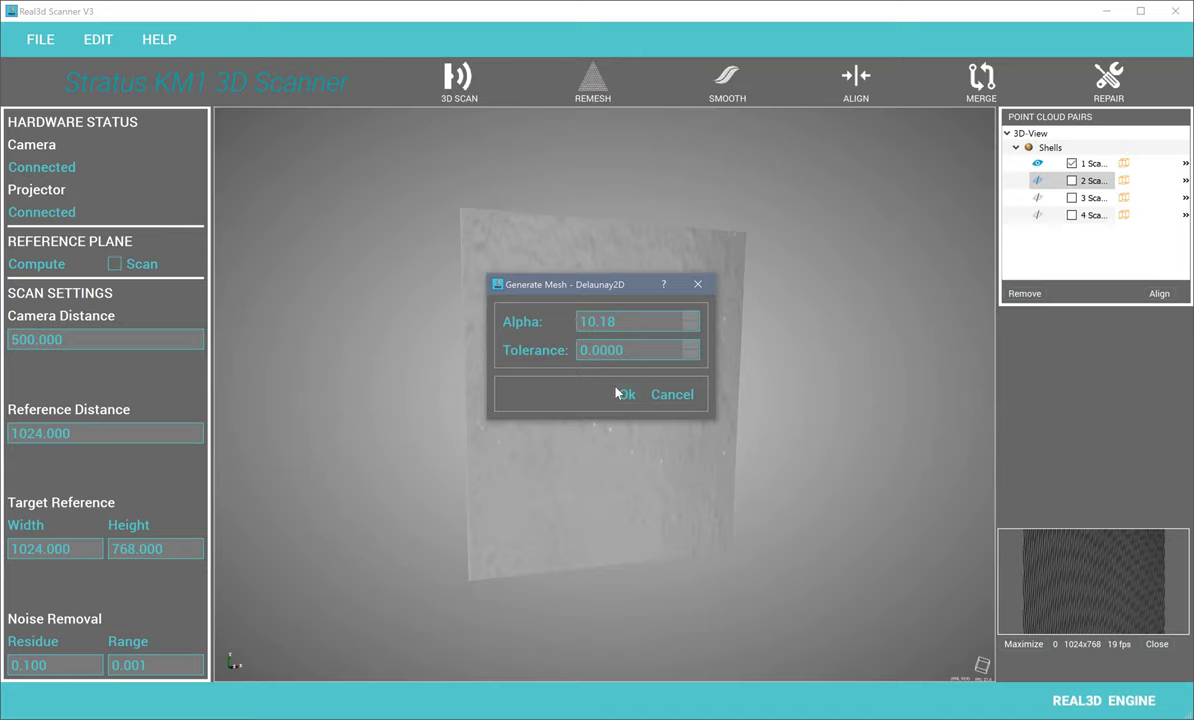
click(624, 394)
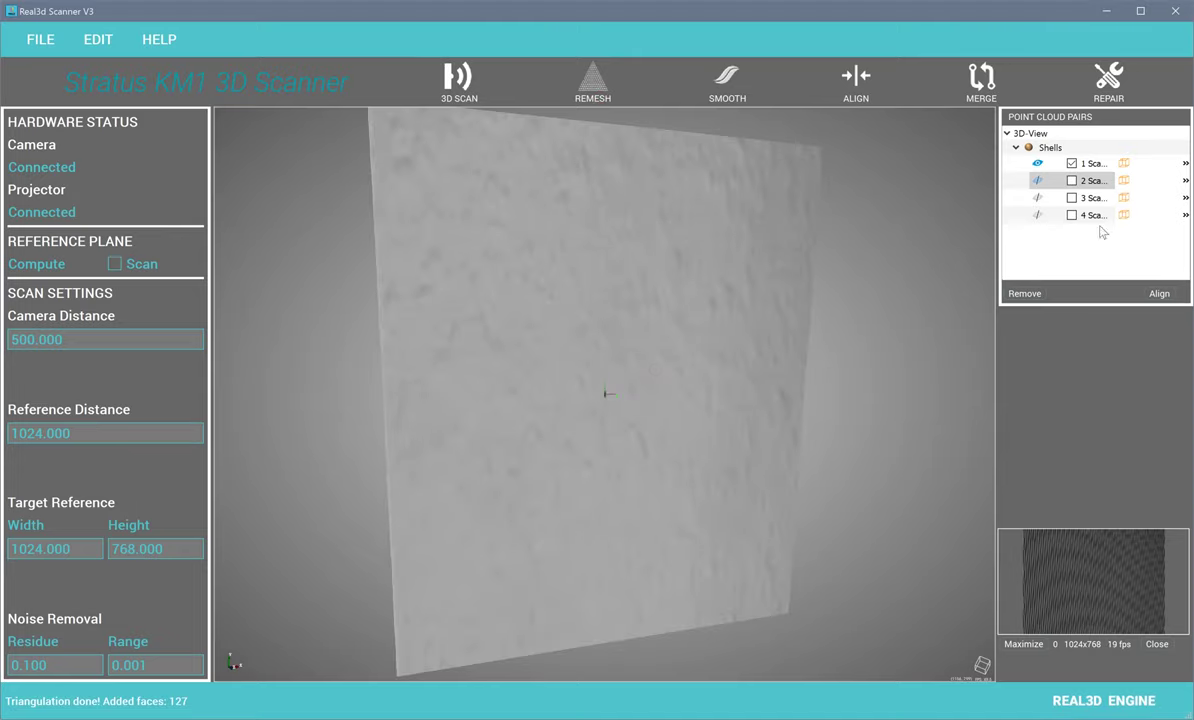
drag(648, 390, 674, 306)
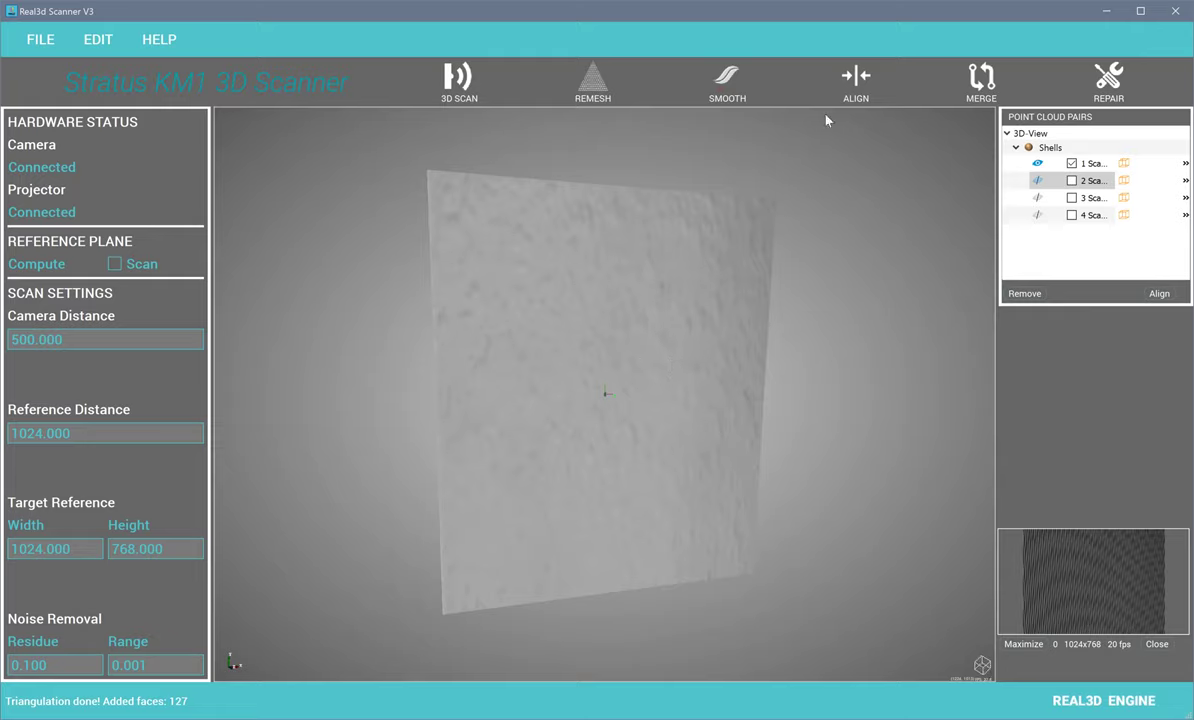
Step: Select scan 2, cancel Fine Registration, and merge the selected scans
click(1071, 180)
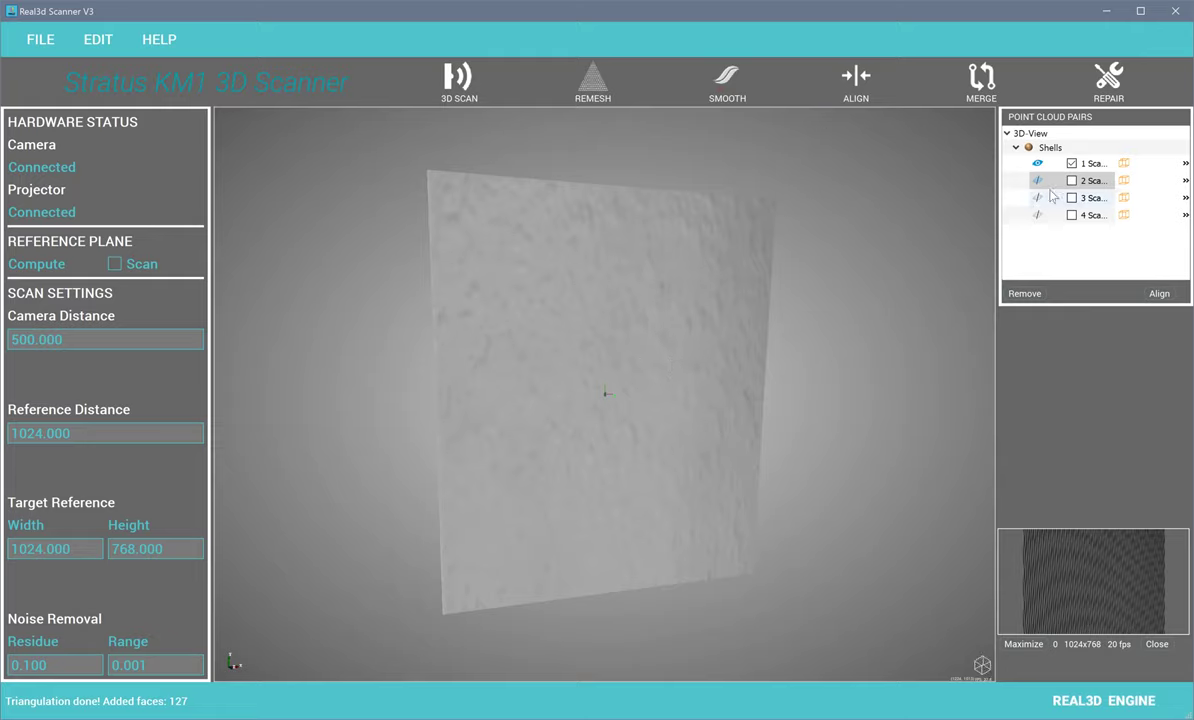
click(852, 84)
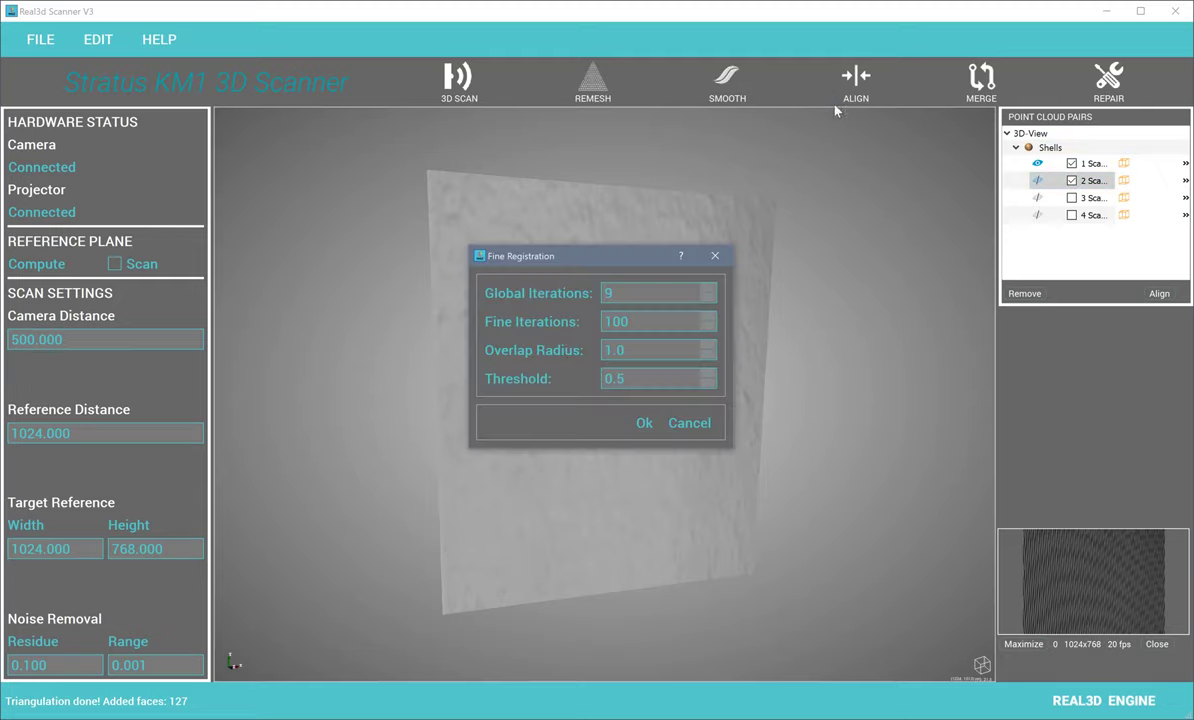
click(715, 256)
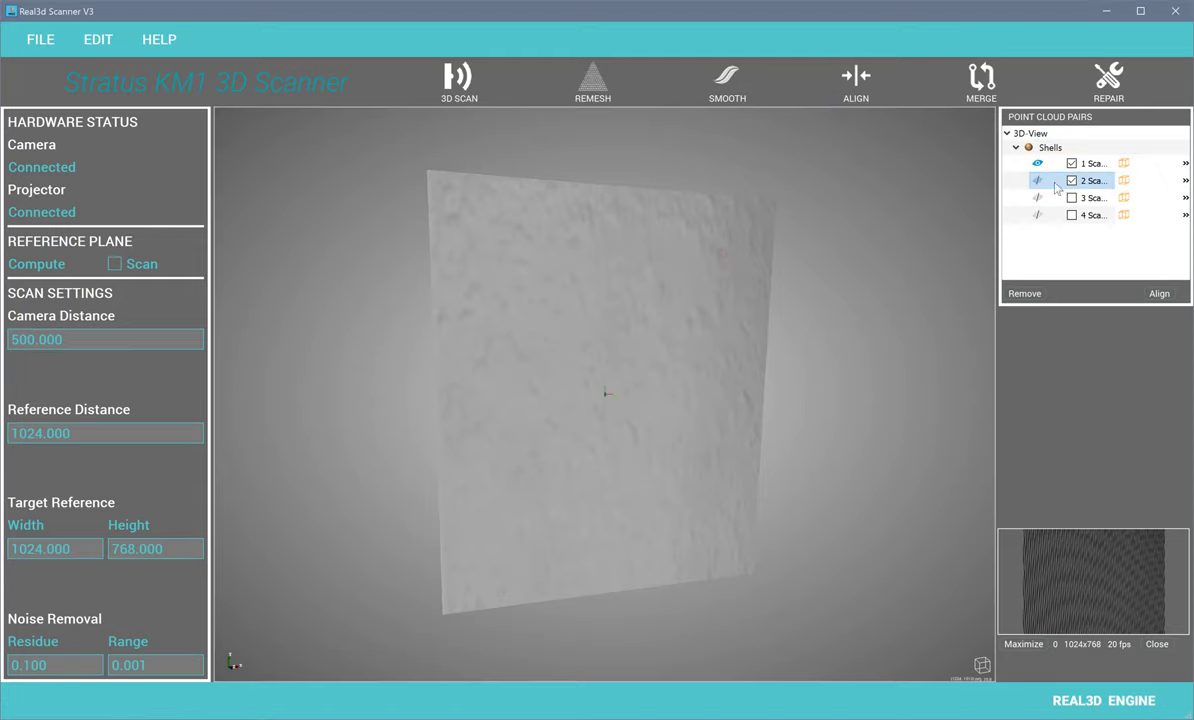
click(970, 98)
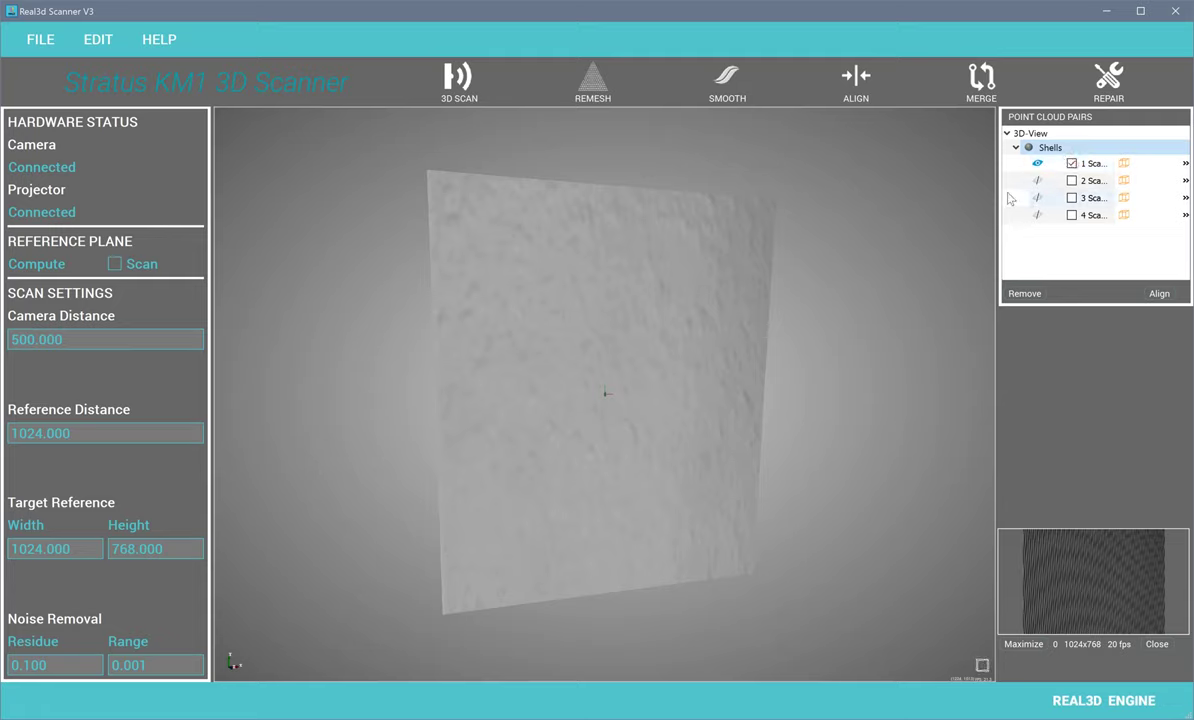
Step: Select scan 3 and close the holes in the shown mesh, adding 108 faces
click(1072, 197)
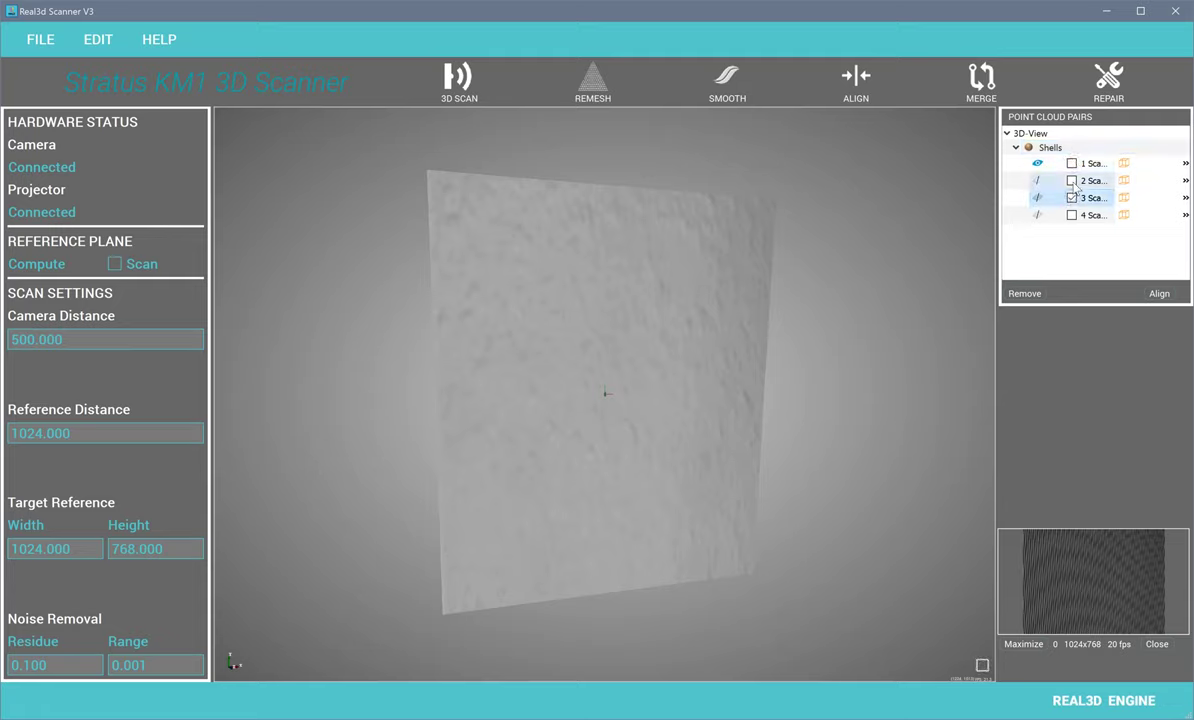
click(1038, 181)
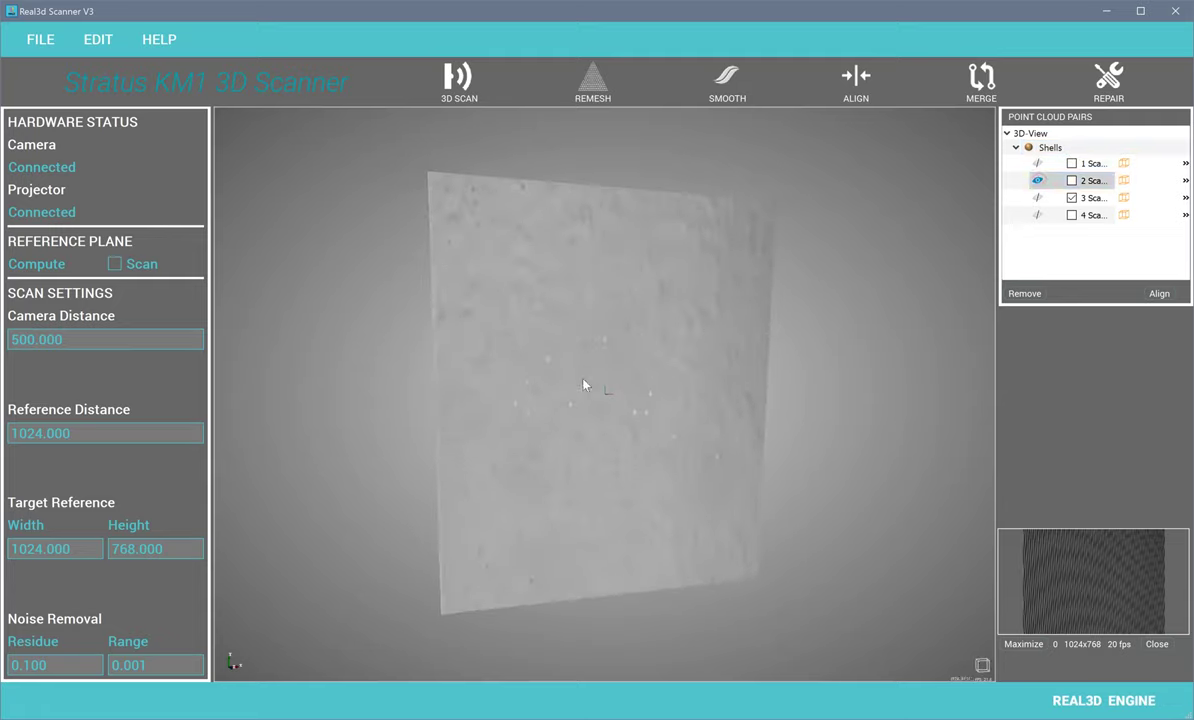
click(1108, 80)
click(644, 396)
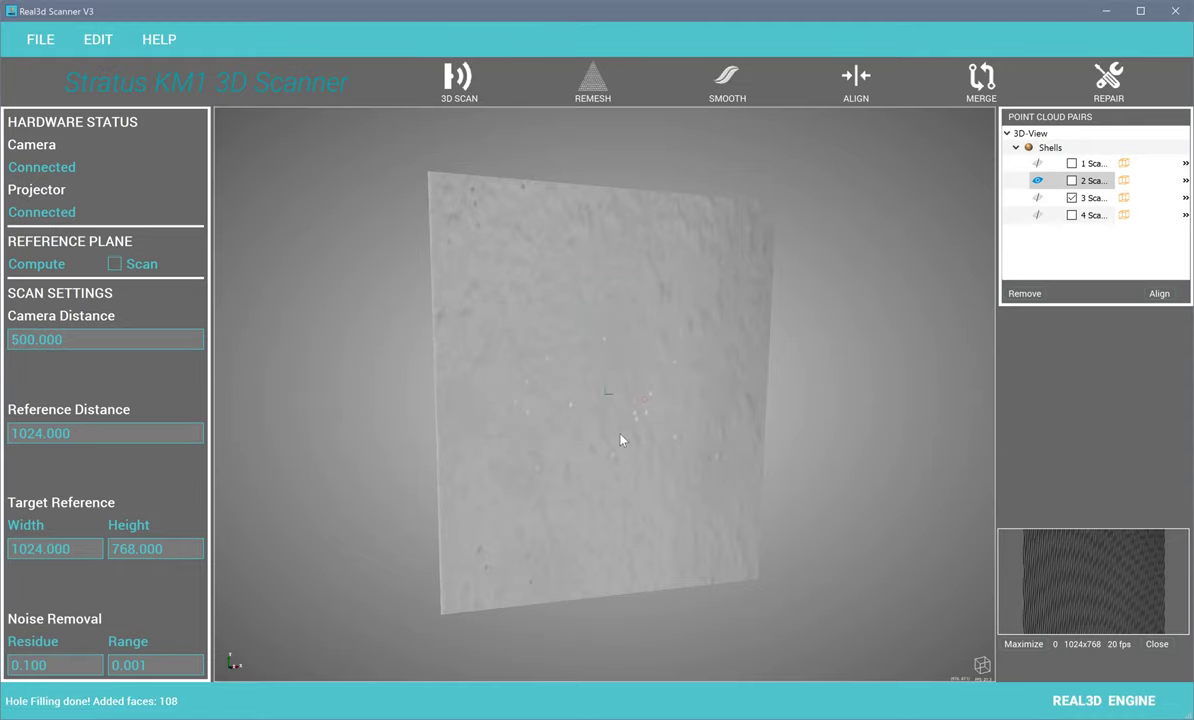
drag(621, 437, 586, 425)
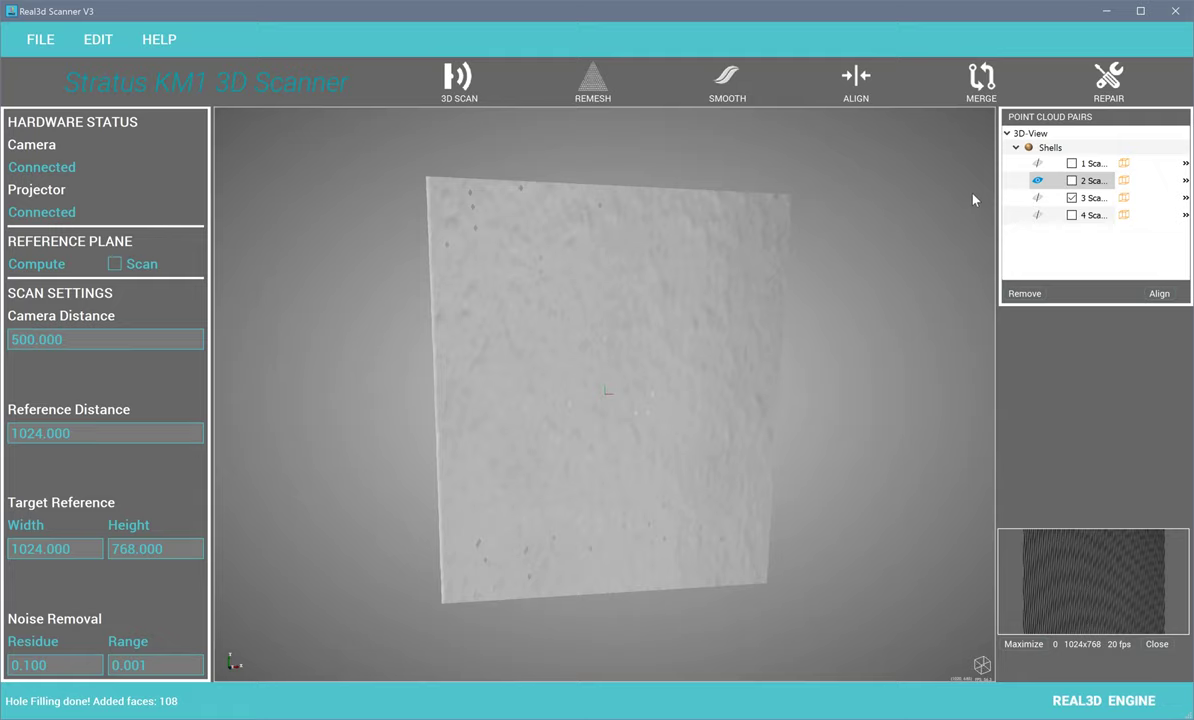
Step: Show and select scans 1 and 2, then open and cancel Fine Registration
click(1038, 181)
click(1038, 181)
click(1037, 163)
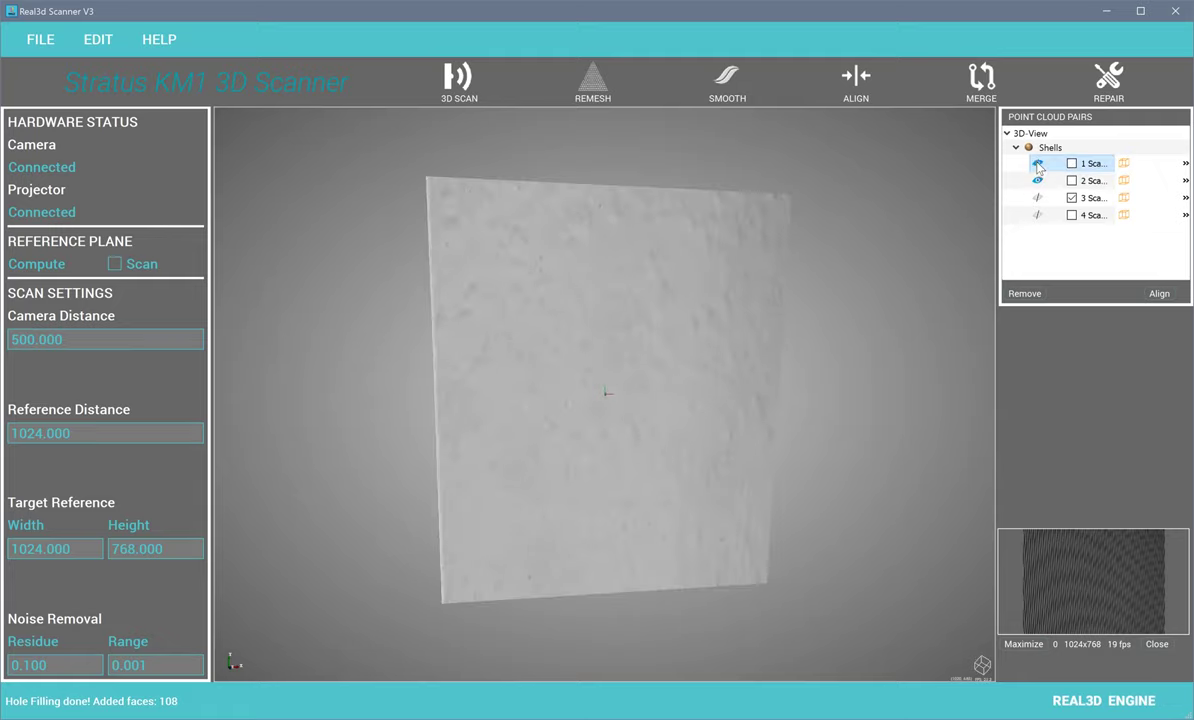
click(1071, 163)
click(1071, 180)
click(855, 80)
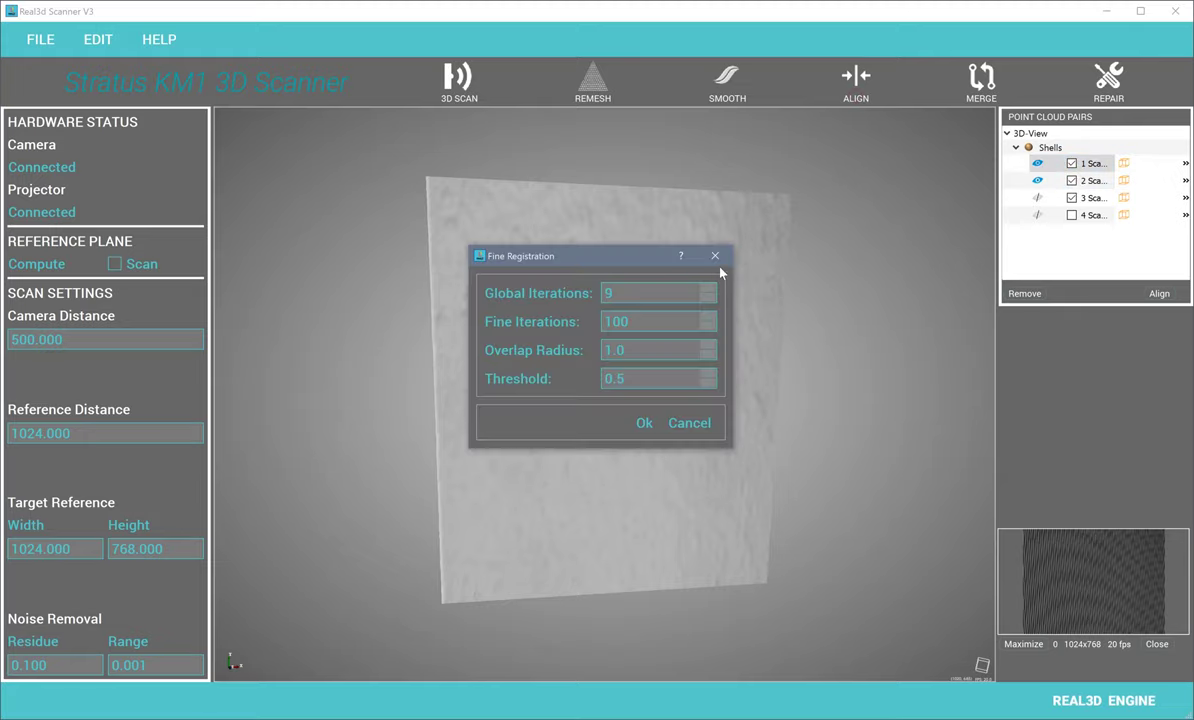
click(716, 258)
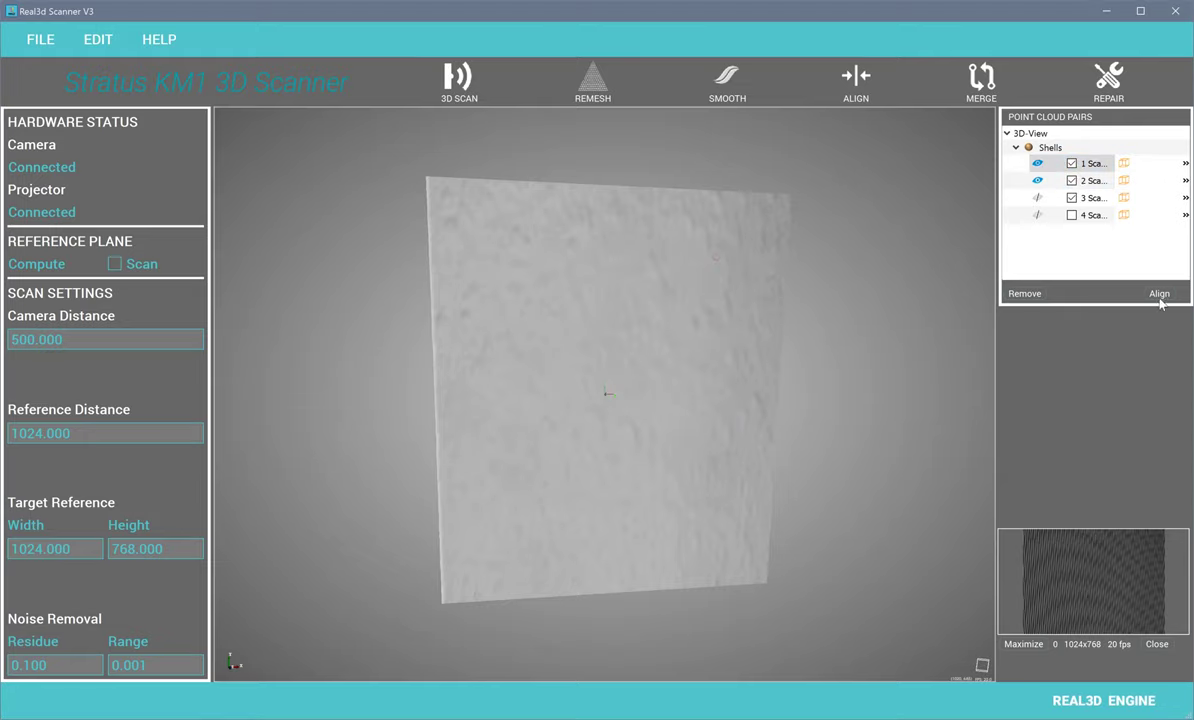
Step: Open and close Global Alignment, then hide scans 1 and 2
click(1090, 288)
click(737, 234)
drag(711, 307, 650, 346)
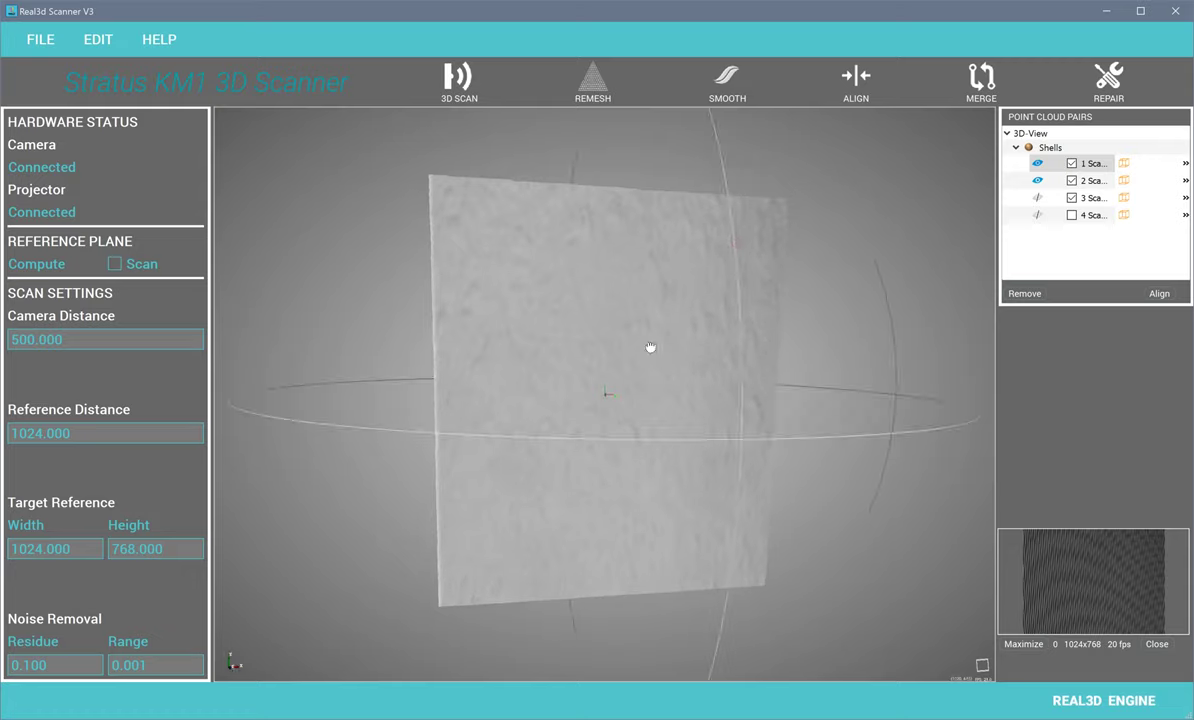
click(1038, 181)
click(1038, 164)
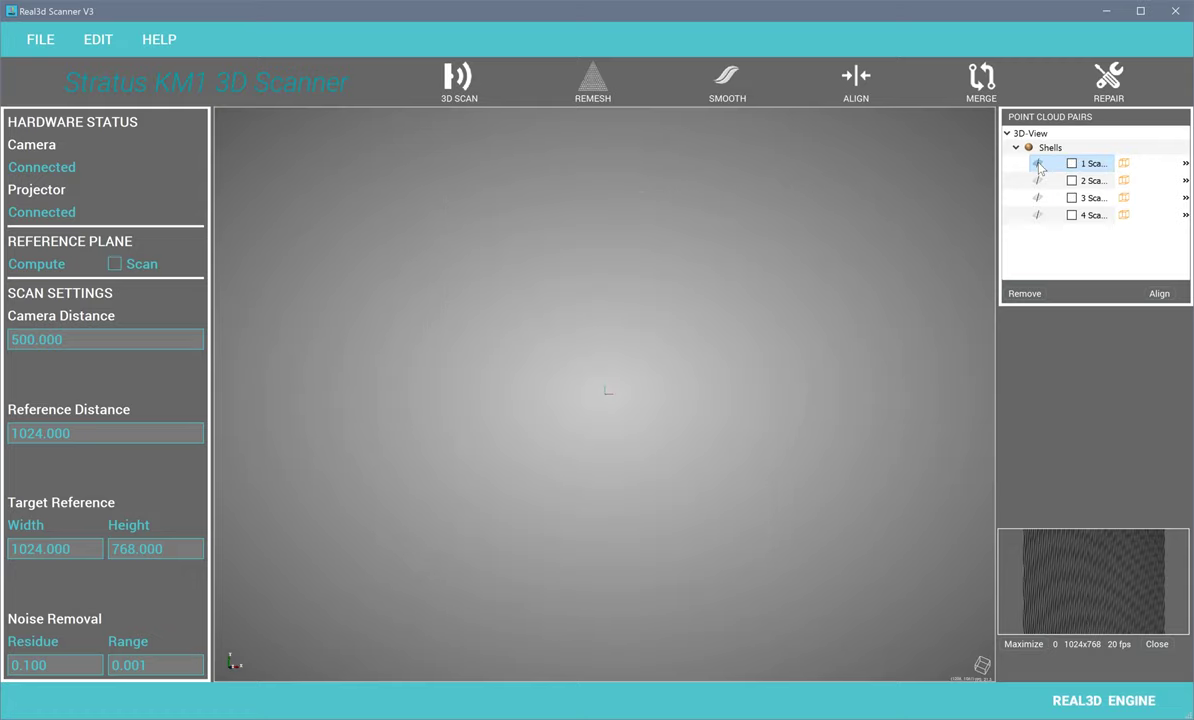
Step: Capture the fifth object scan and orbit to enlarge it in the view
click(1064, 570)
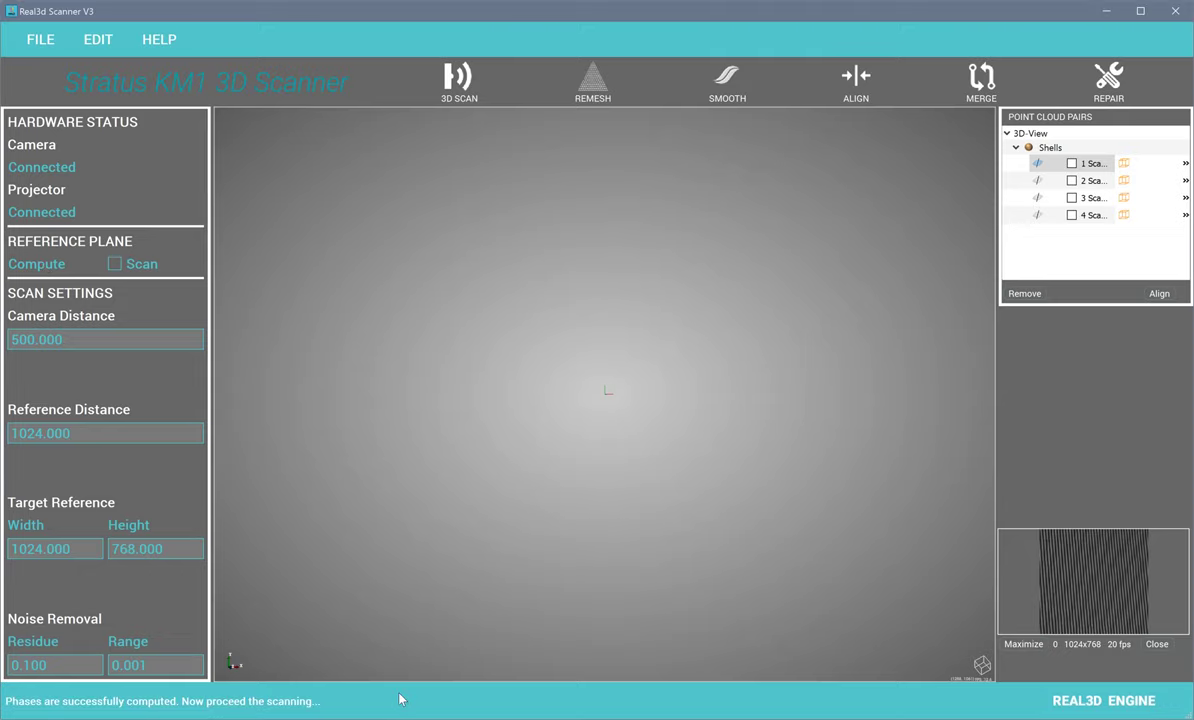
click(456, 90)
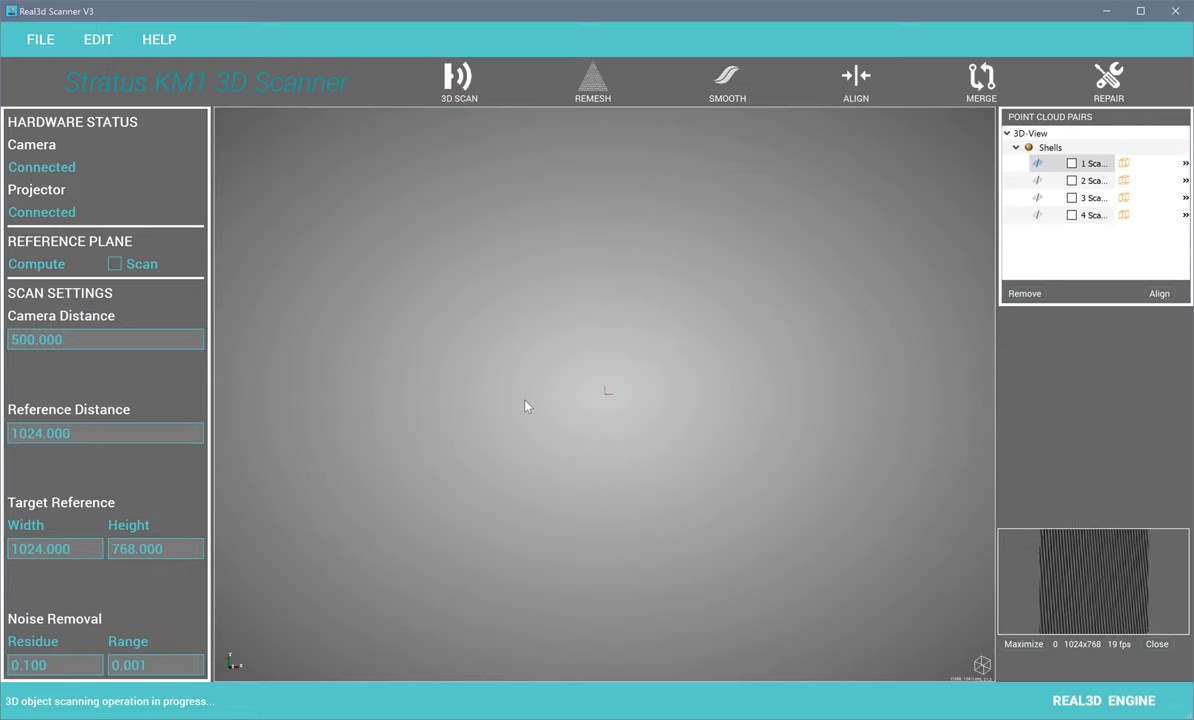
drag(606, 455, 966, 522)
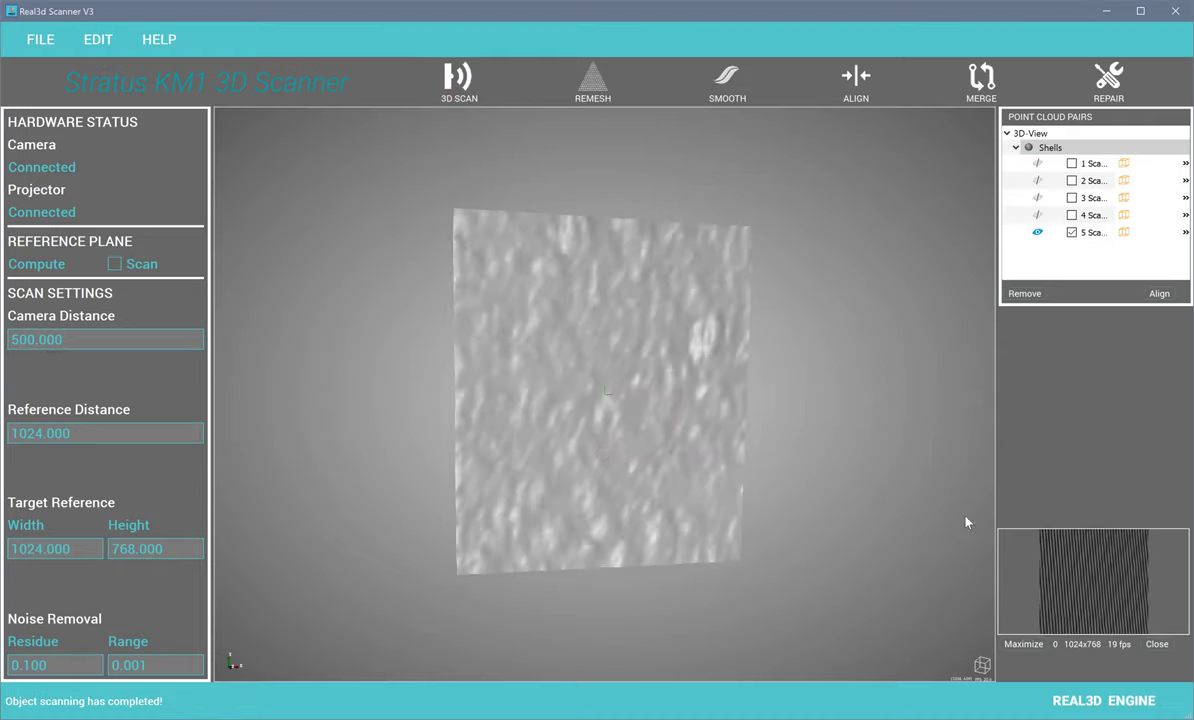
Step: Show scan 5 as a wireframe mesh, inspect its surface, and tick '4 Scan' alongside it
click(1185, 232)
click(1189, 268)
scroll(653, 376, up, 3)
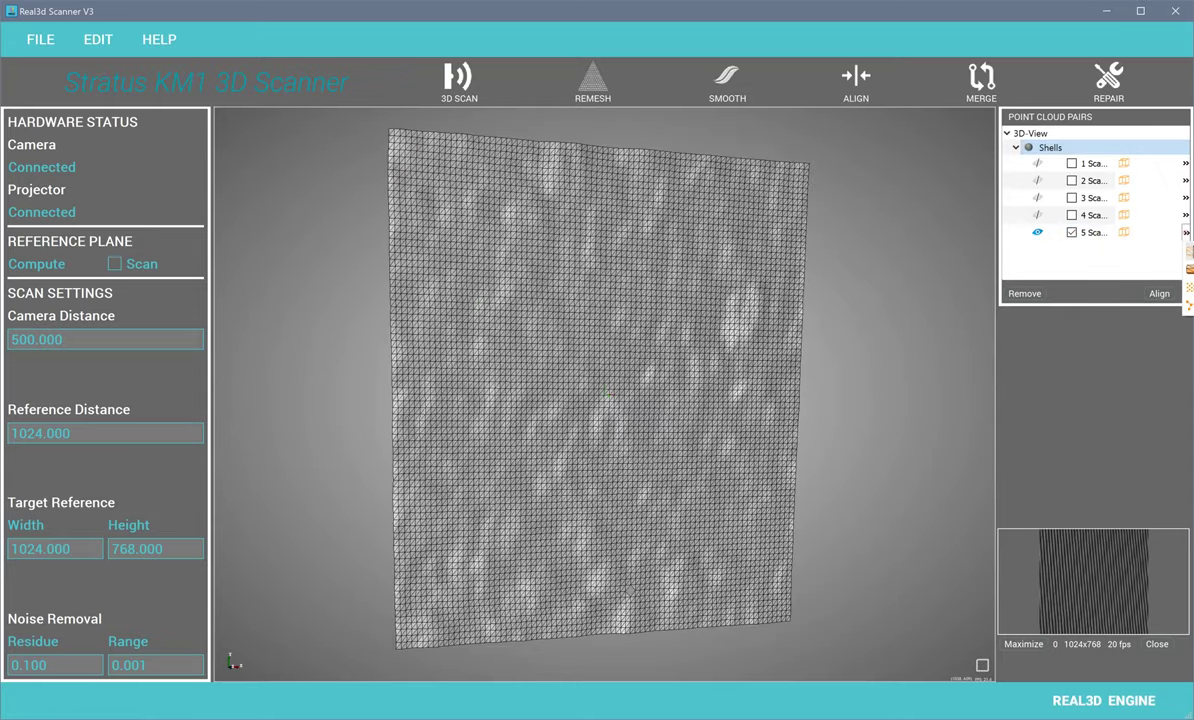
mouse_move(696, 376)
mouse_down()
mouse_move(661, 381)
mouse_move(683, 388)
mouse_up()
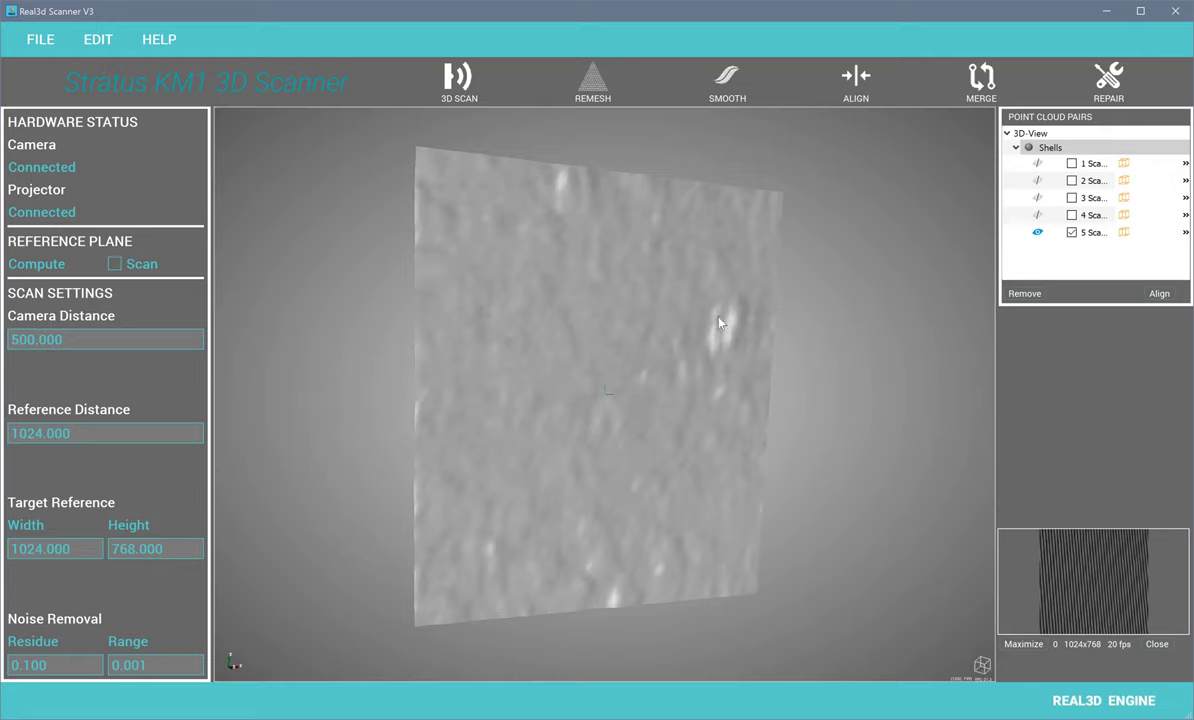
drag(657, 345, 631, 327)
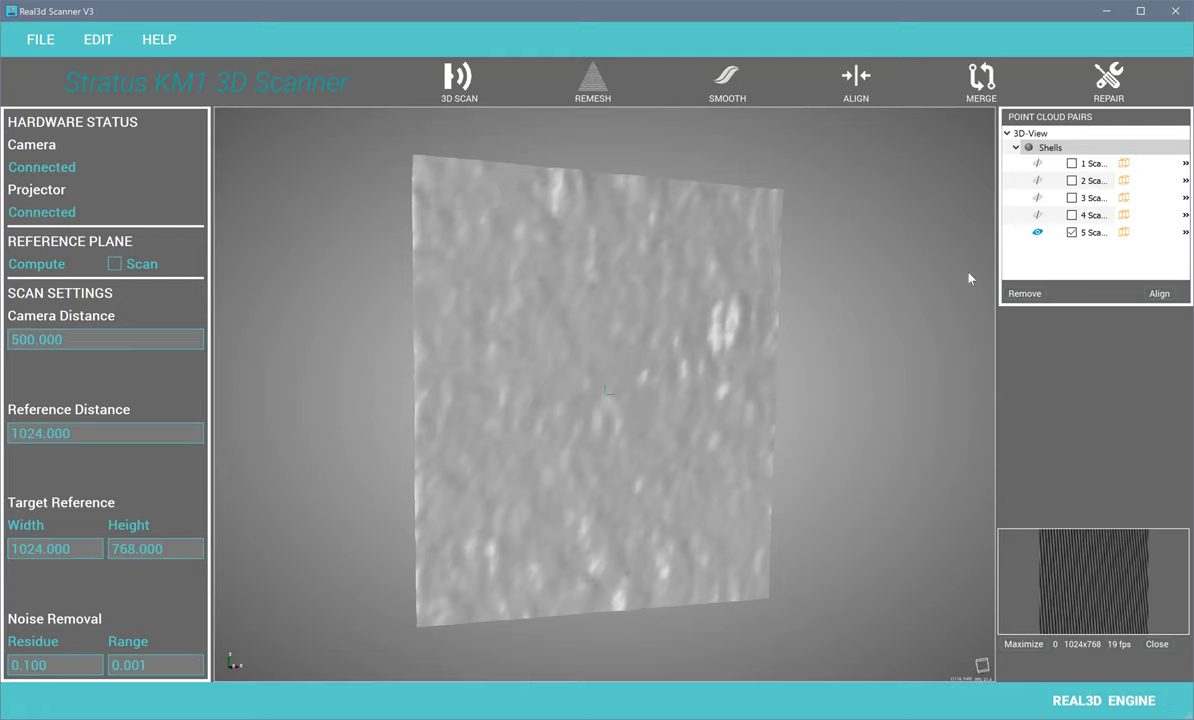
click(1072, 214)
click(90, 40)
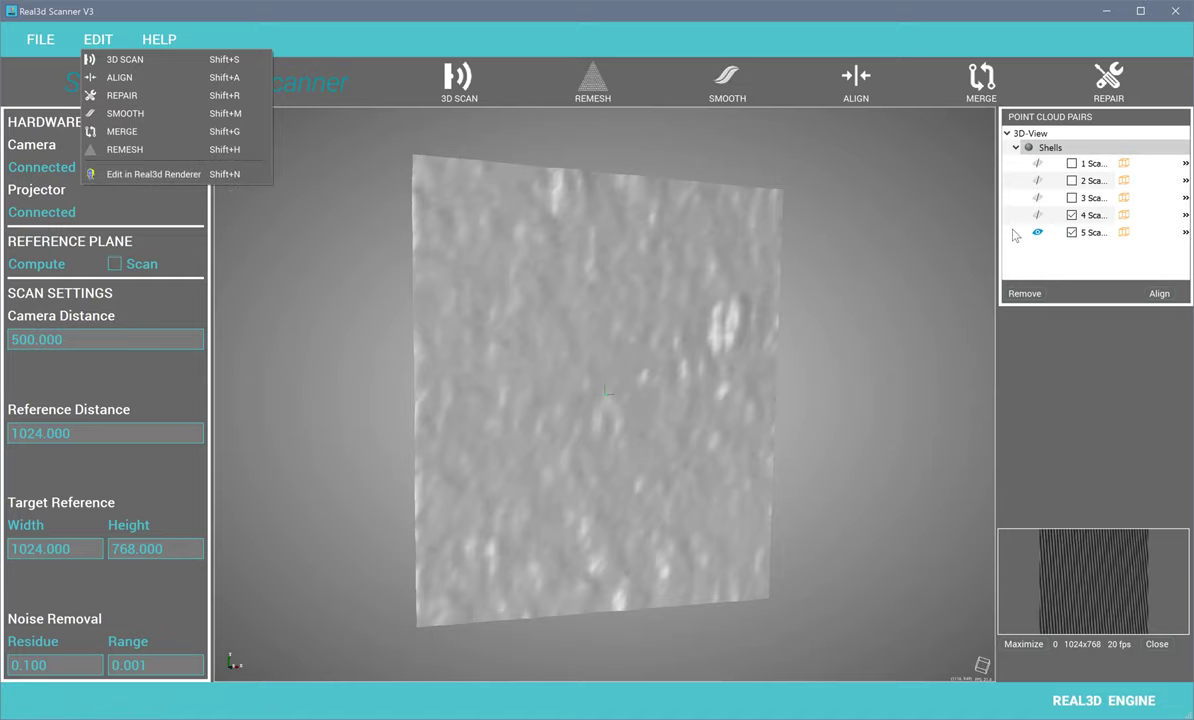
Step: Display scan 4 overlapping scan 5 and send both to Real3d Renderer via EDIT
click(547, 333)
drag(547, 333, 512, 336)
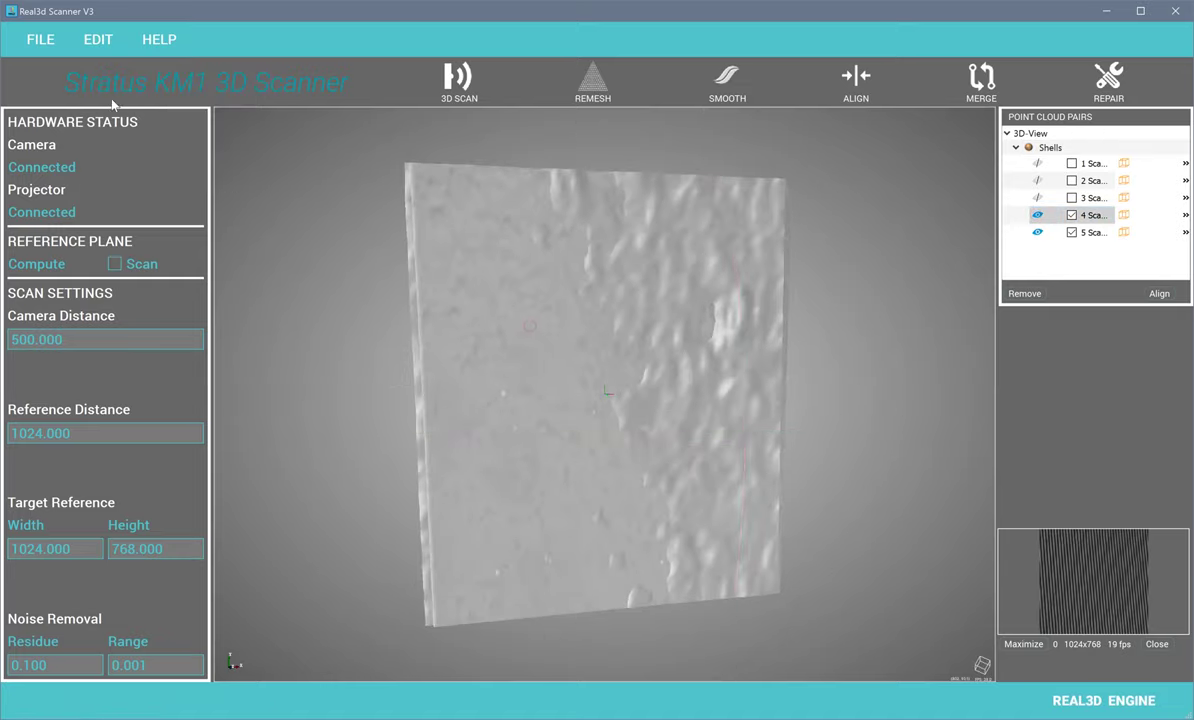
click(90, 40)
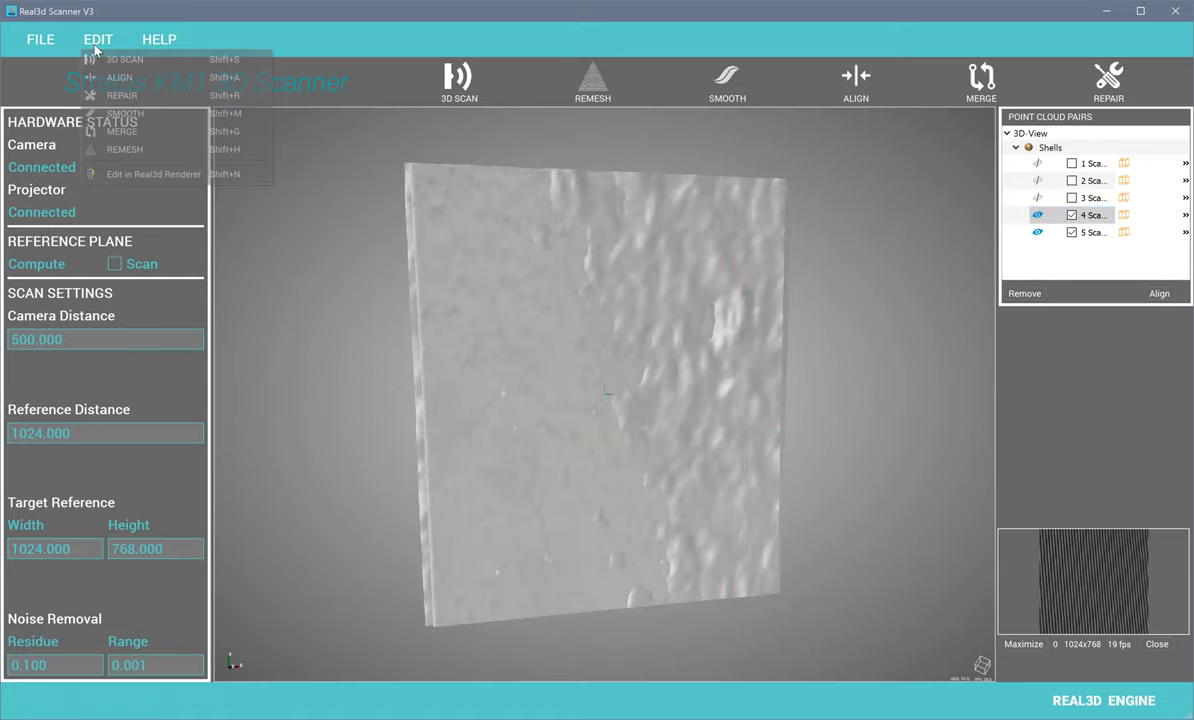
click(191, 181)
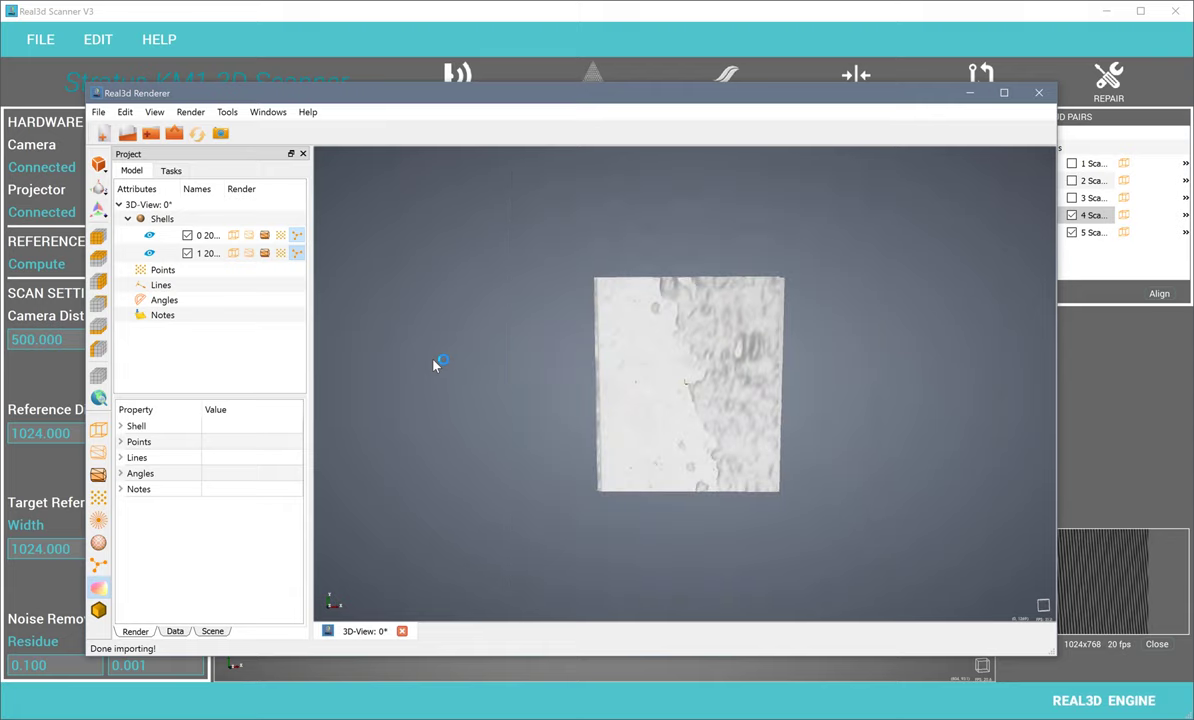
drag(435, 360, 658, 469)
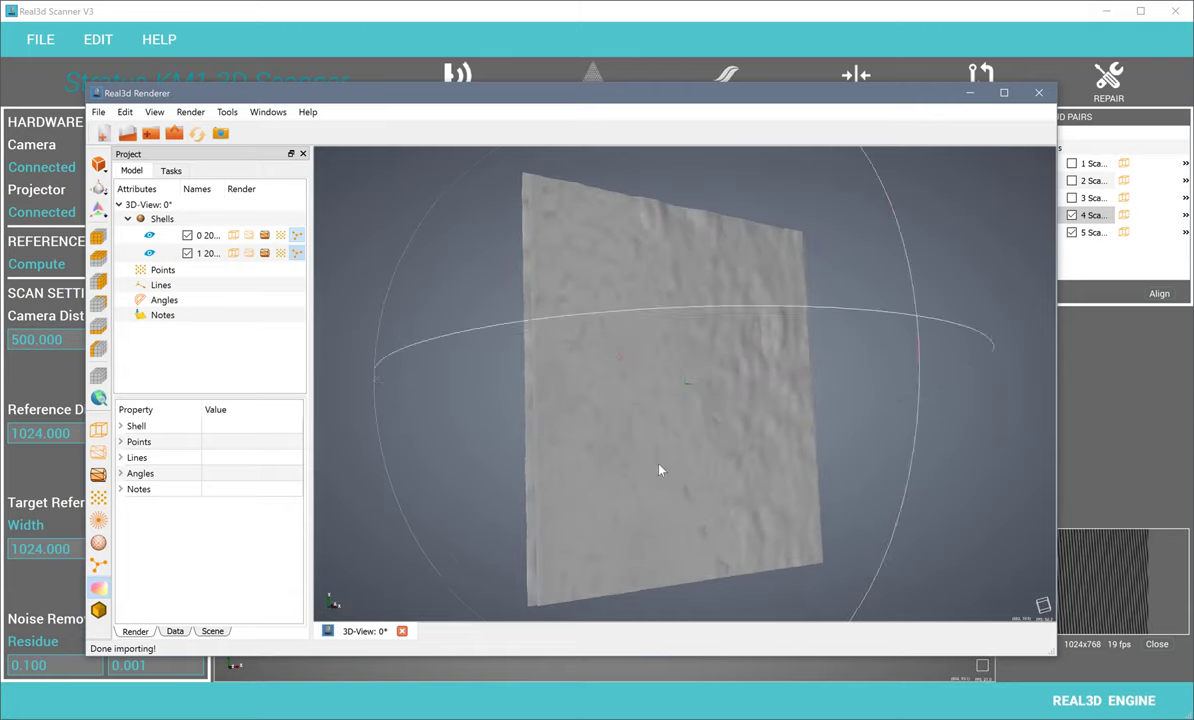
click(249, 236)
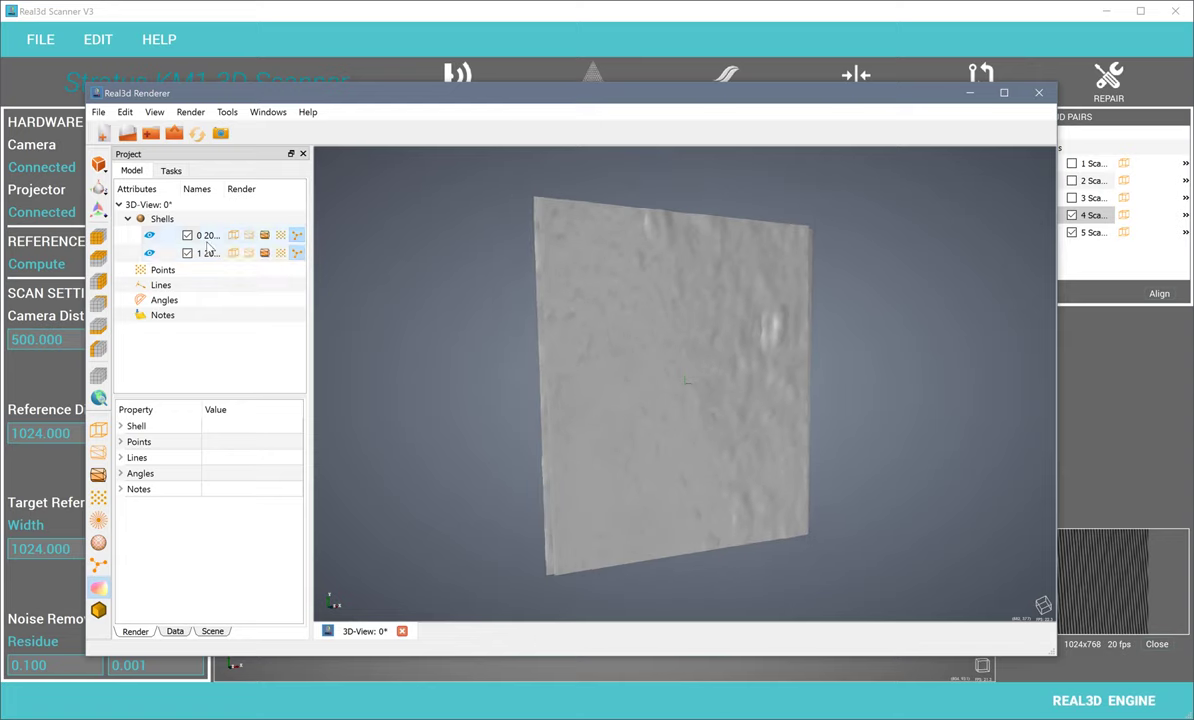
right_click(204, 221)
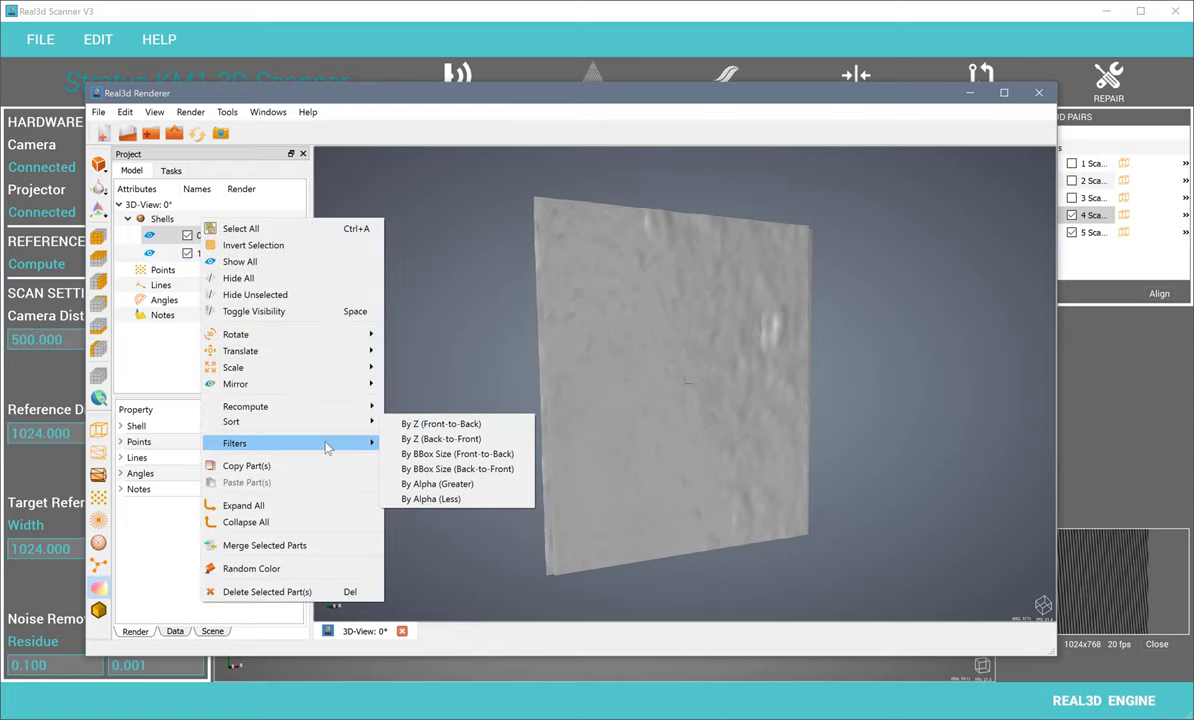
mouse_move(318, 443)
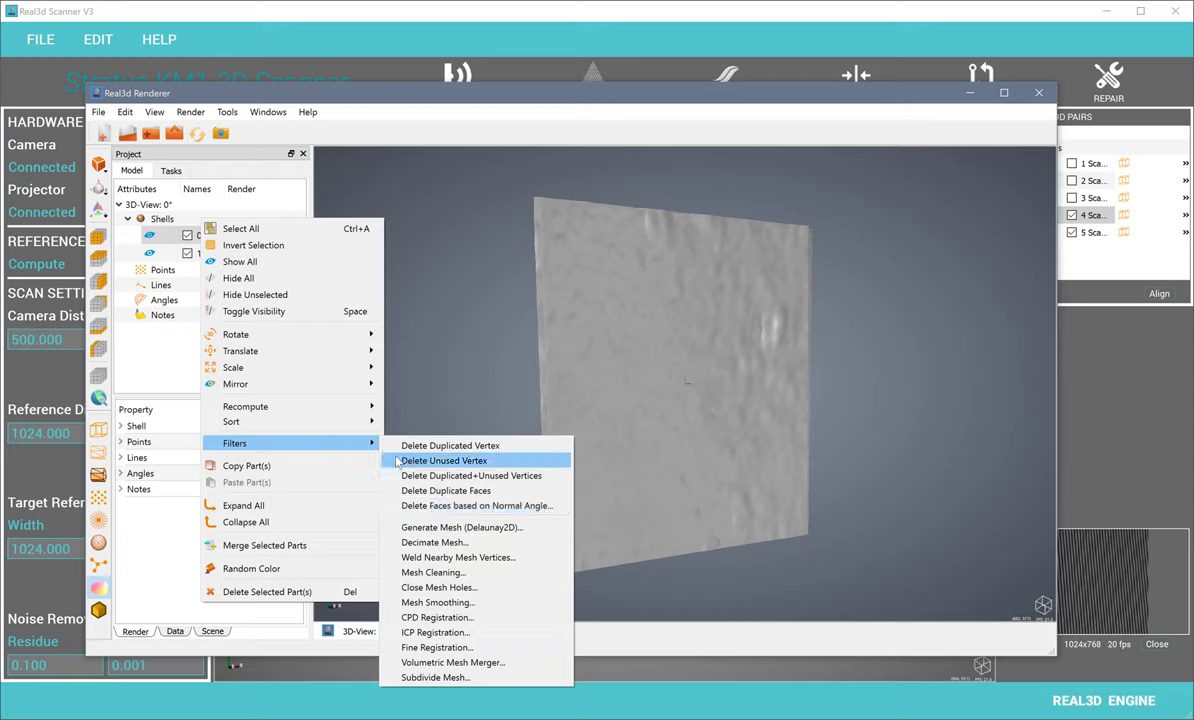
click(421, 266)
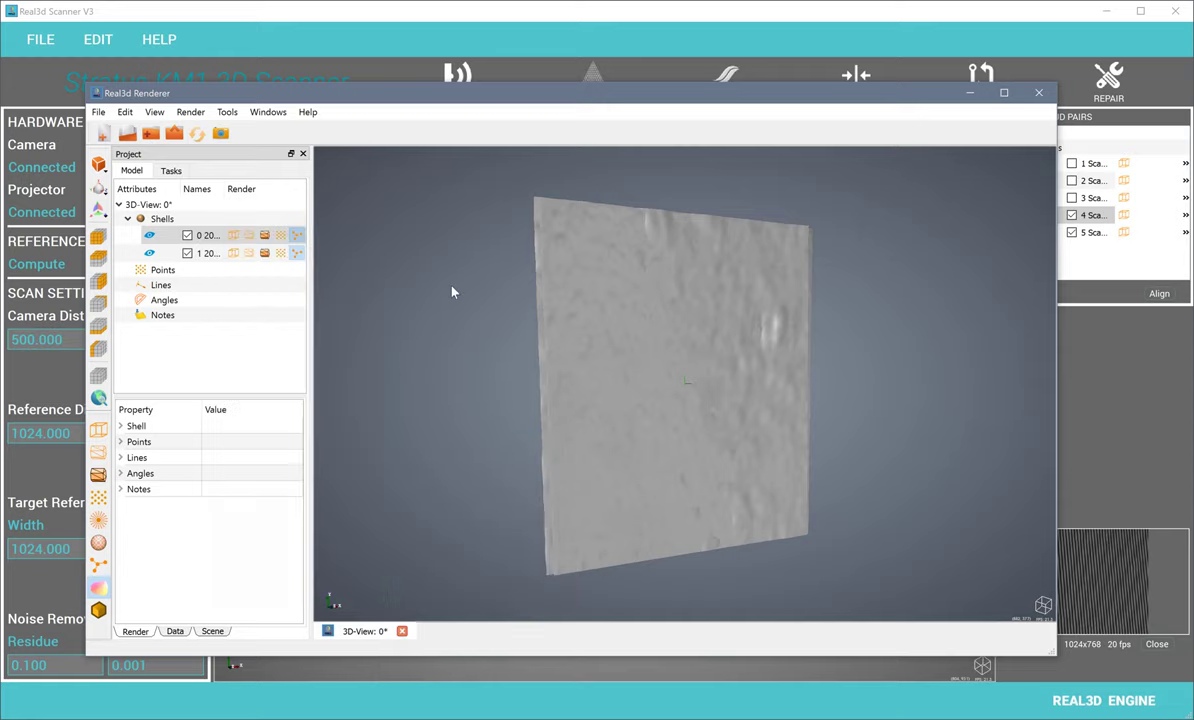
click(125, 112)
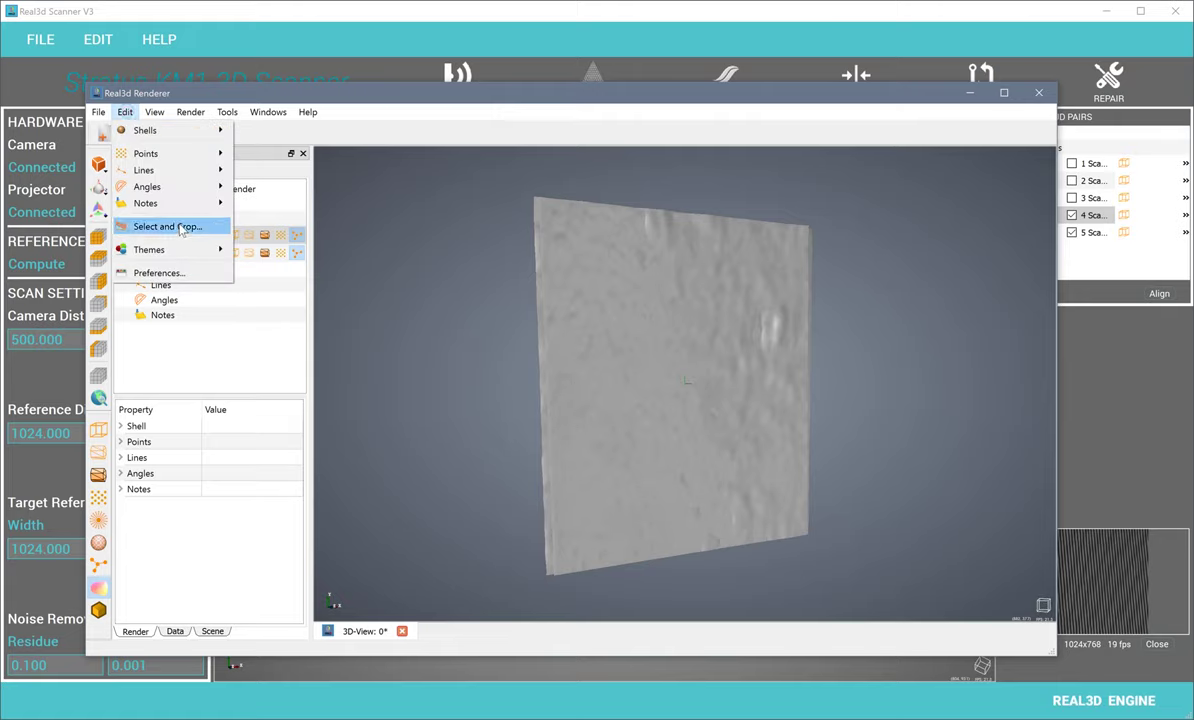
Step: Use Select and Crop to rubberband-select the top band and upper-left strip, delete them, and confirm
click(162, 227)
click(210, 237)
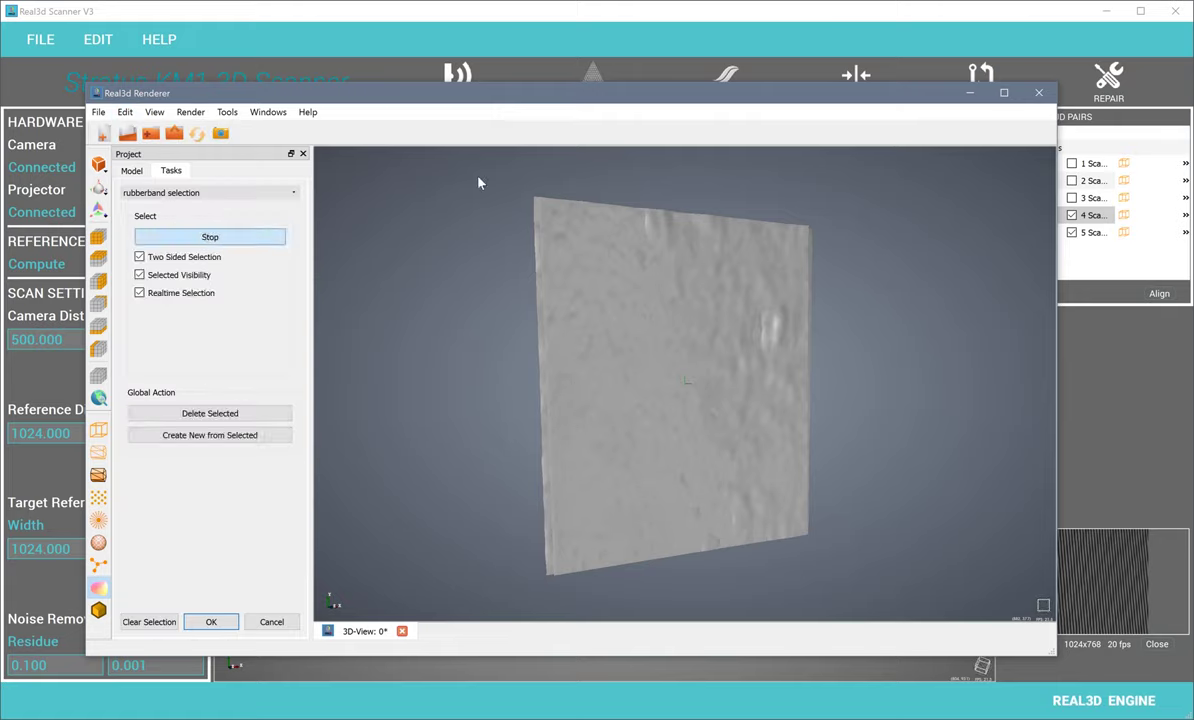
drag(480, 181, 836, 298)
middle_drag(836, 298, 428, 363)
drag(503, 281, 600, 398)
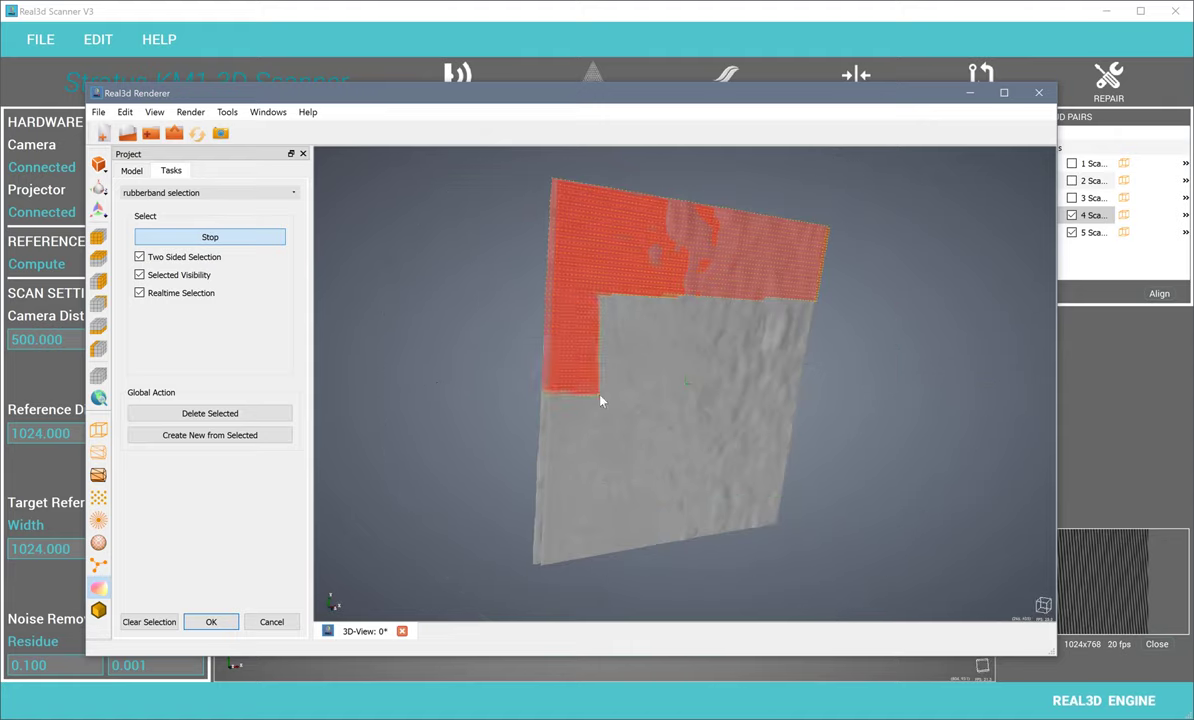
middle_drag(600, 398, 458, 384)
click(212, 413)
middle_drag(671, 381, 493, 322)
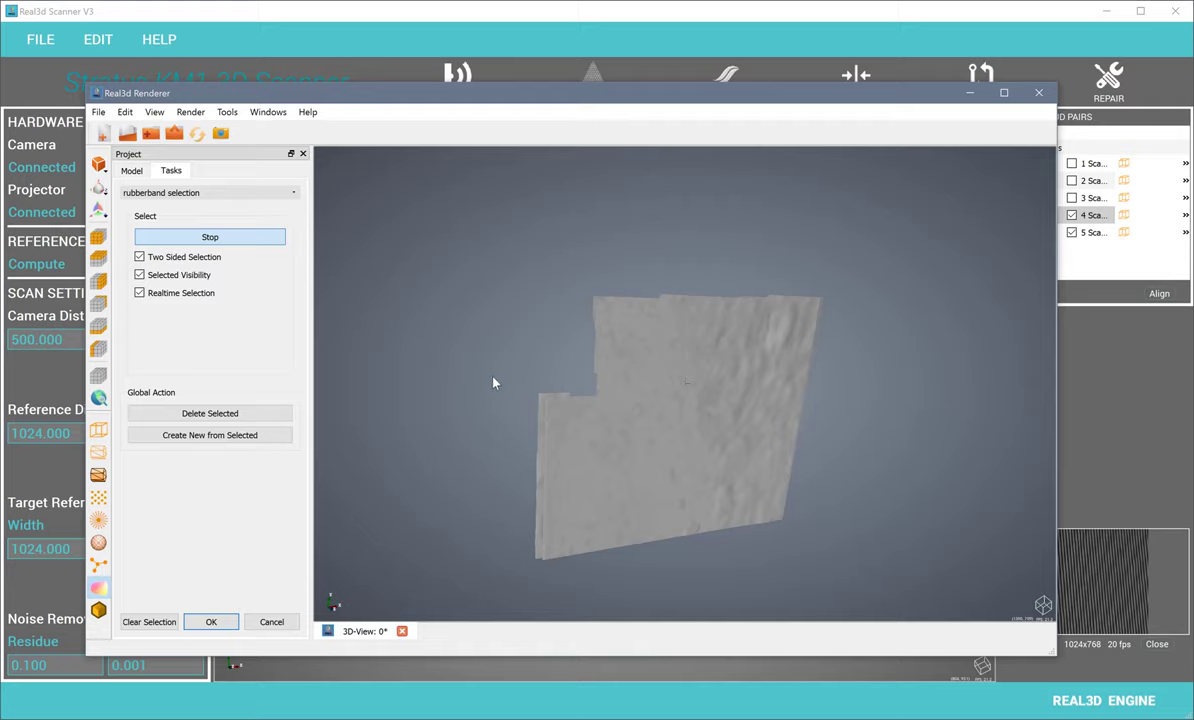
click(211, 621)
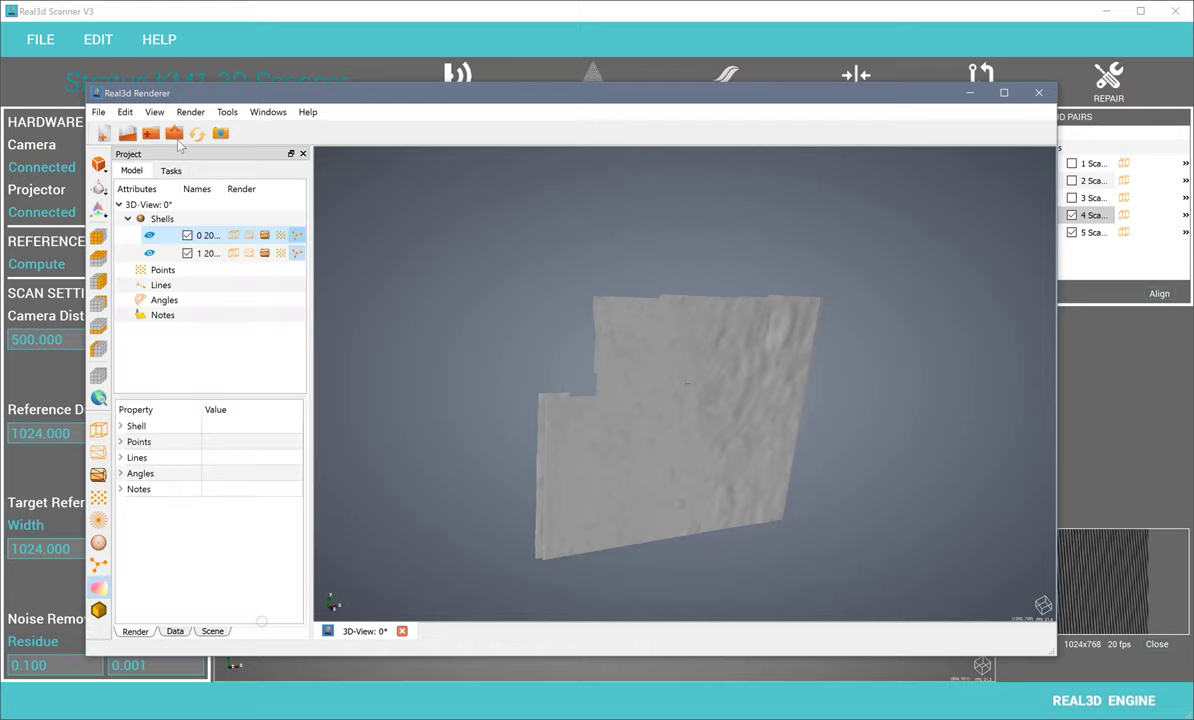
click(155, 112)
mouse_move(140, 115)
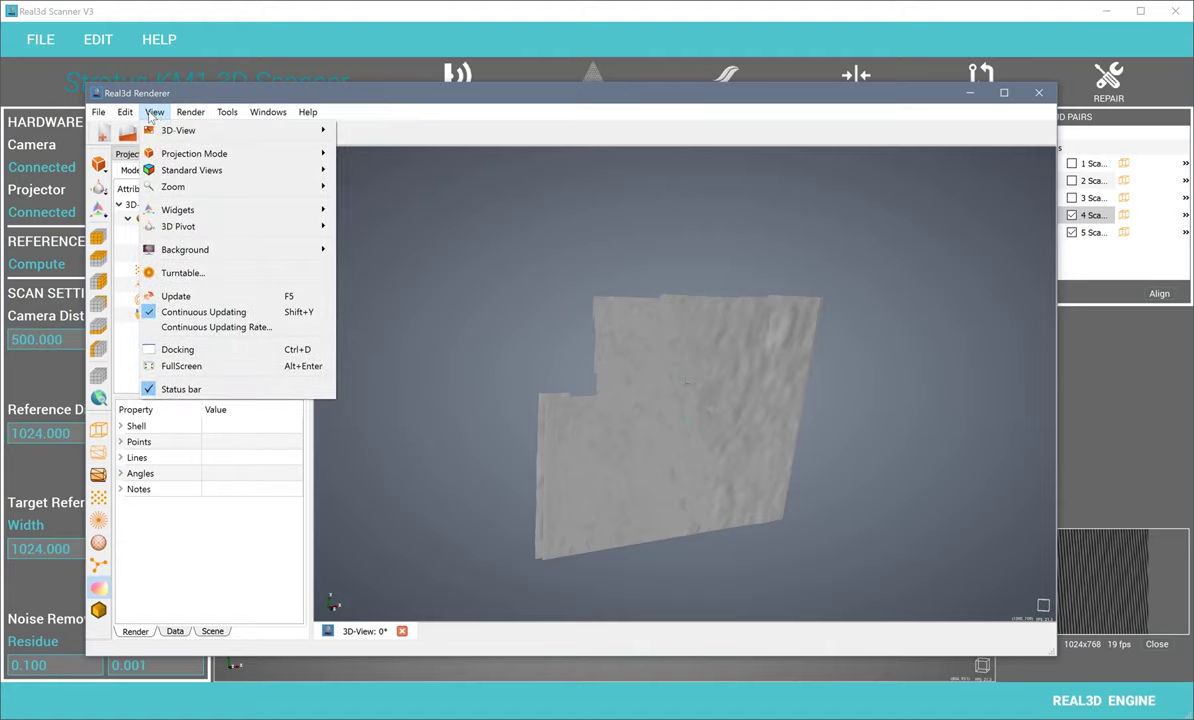
mouse_move(98, 113)
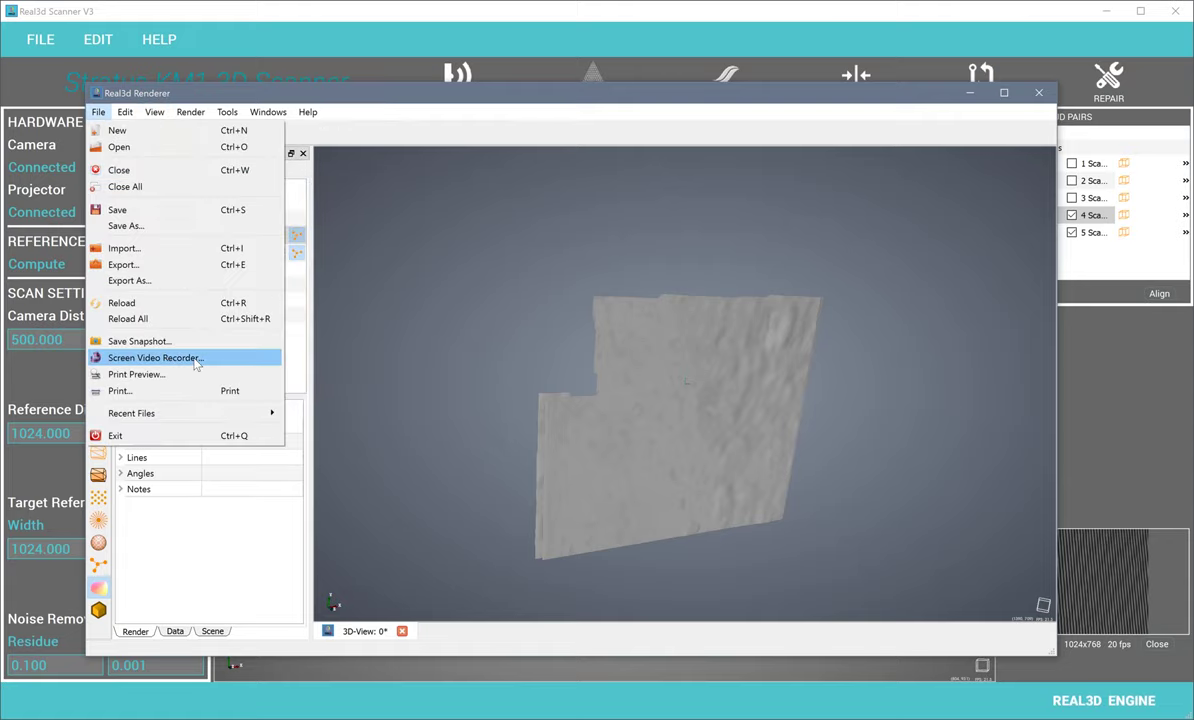
click(557, 360)
drag(557, 360, 486, 340)
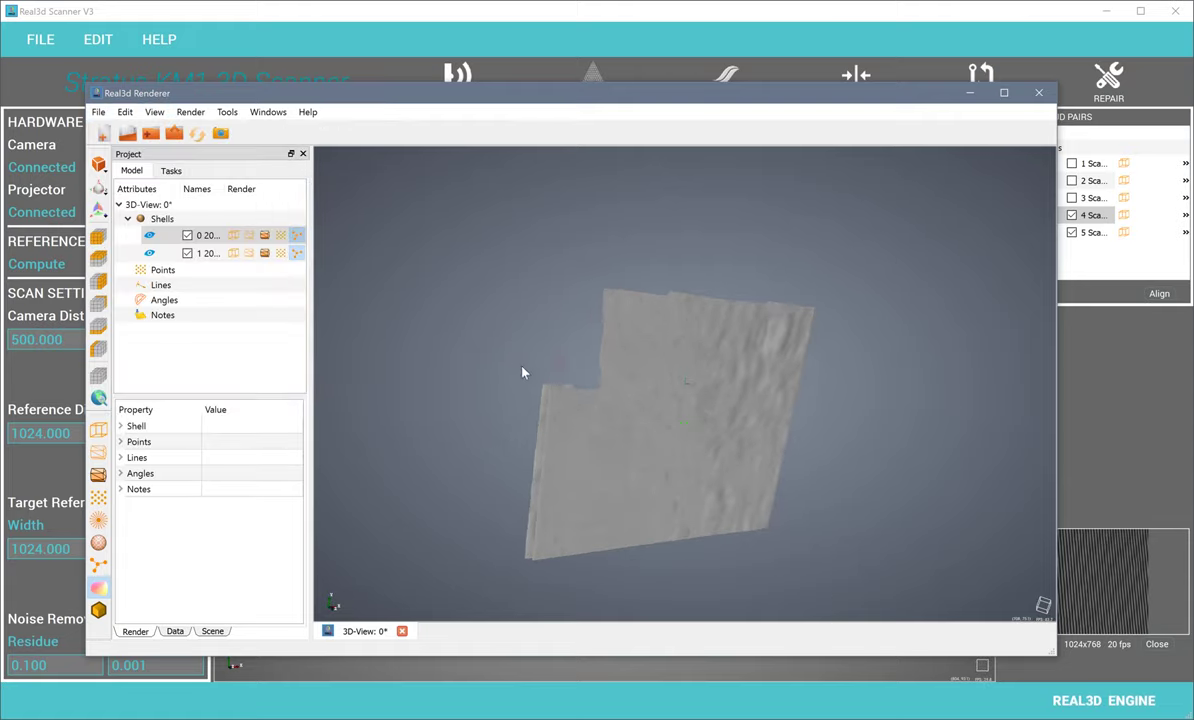
Step: Quit Real3d Renderer with Yes and view the combined scans 4 and 5 in the scanner
click(1039, 93)
click(562, 398)
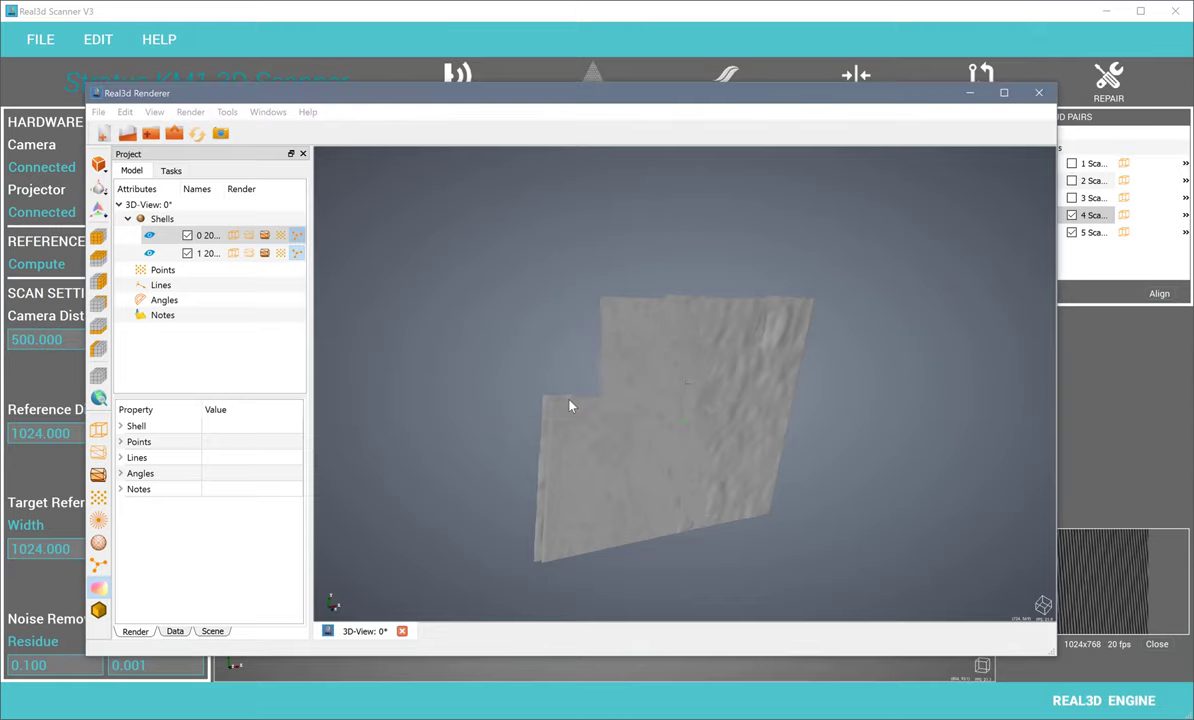
drag(528, 402, 631, 430)
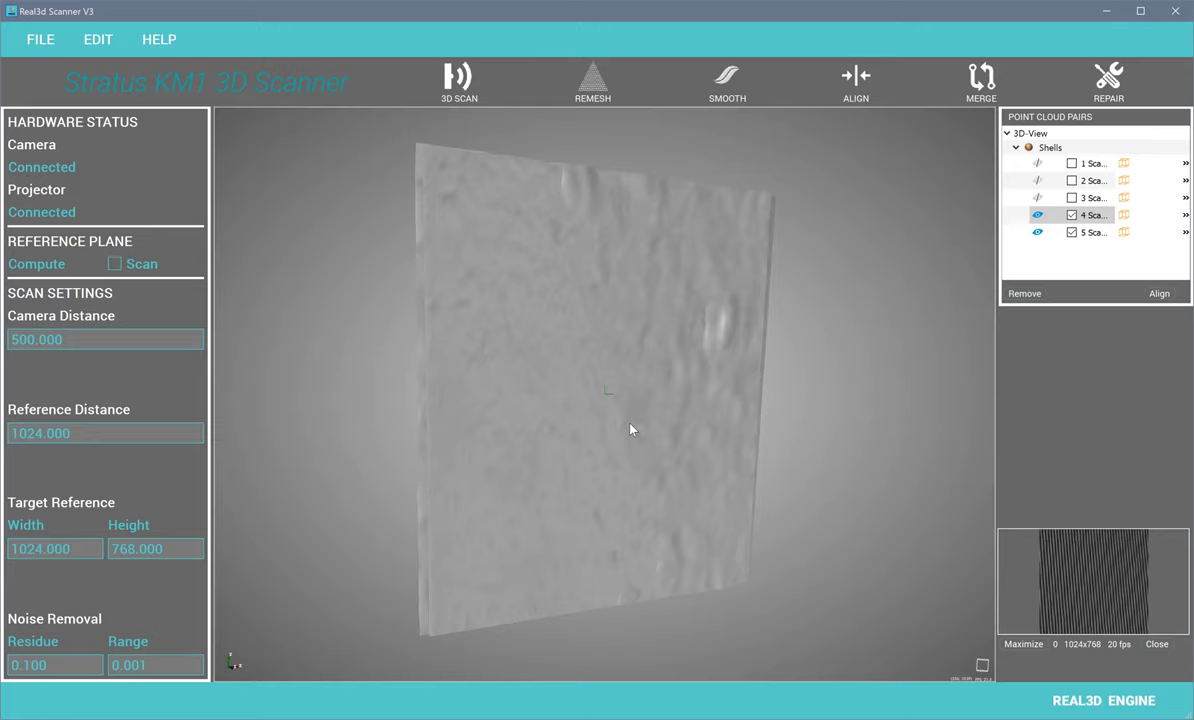
Step: Open FILE > Settings, check the camera's own software window, then close Settings without applying
click(40, 39)
click(60, 140)
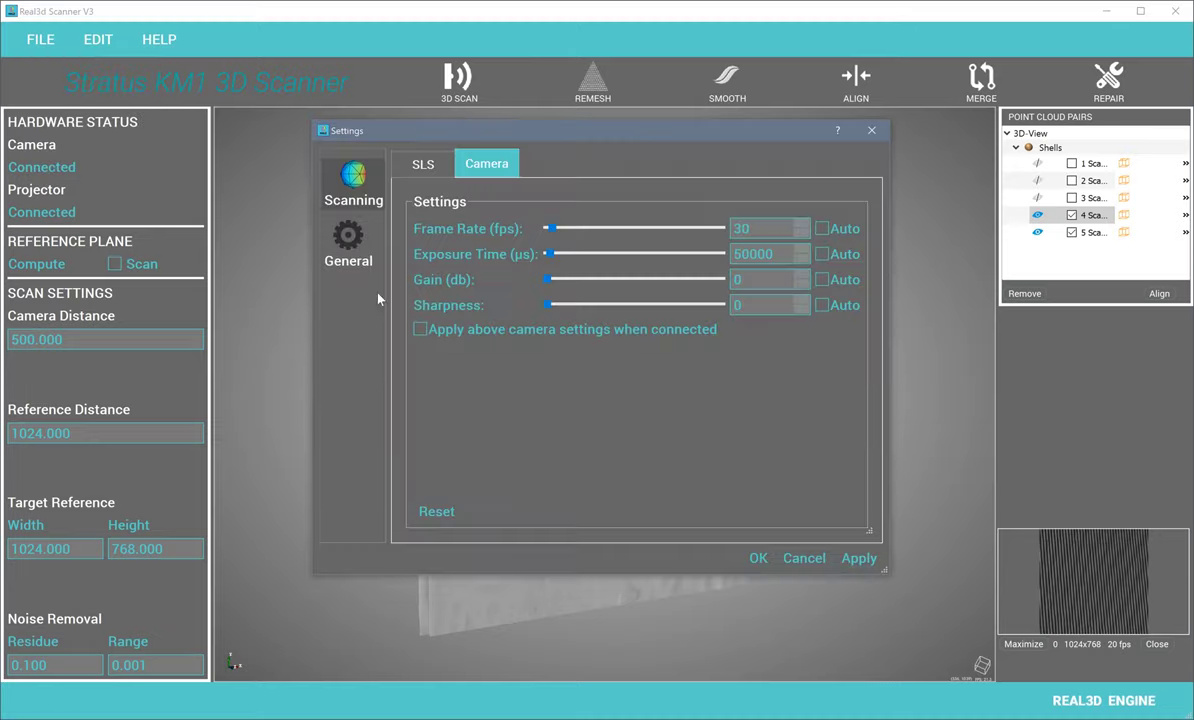
drag(590, 133, 352, 178)
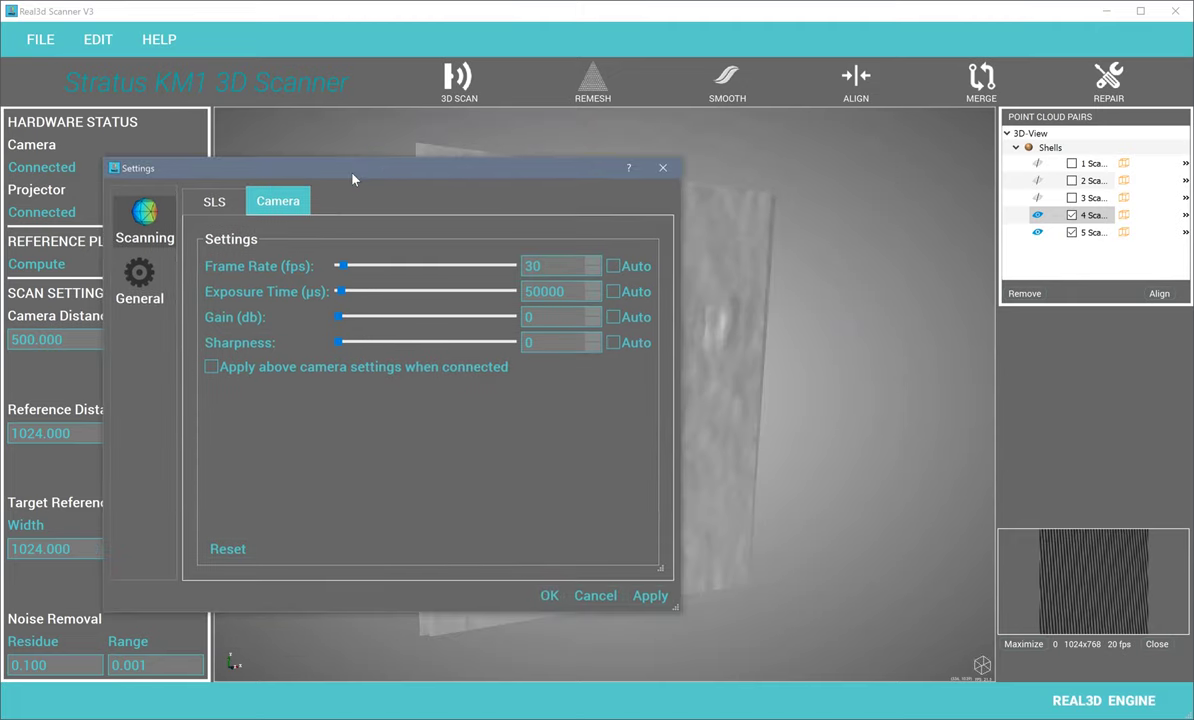
drag(352, 178, 369, 191)
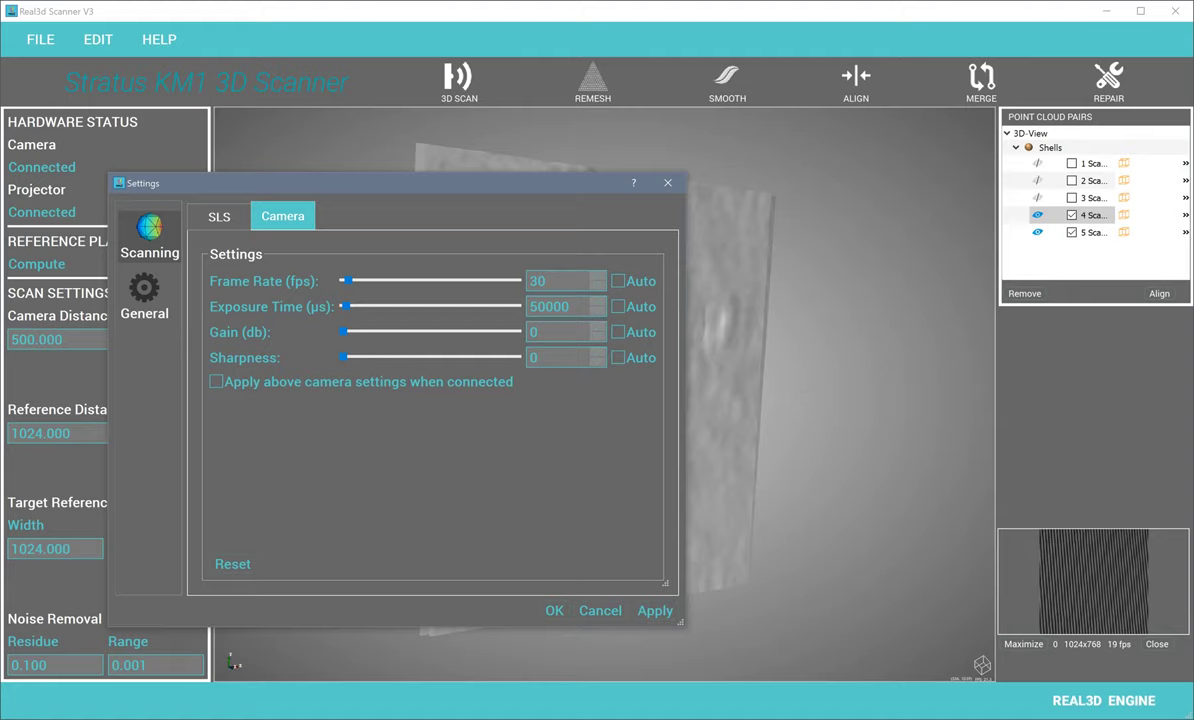
click(866, 698)
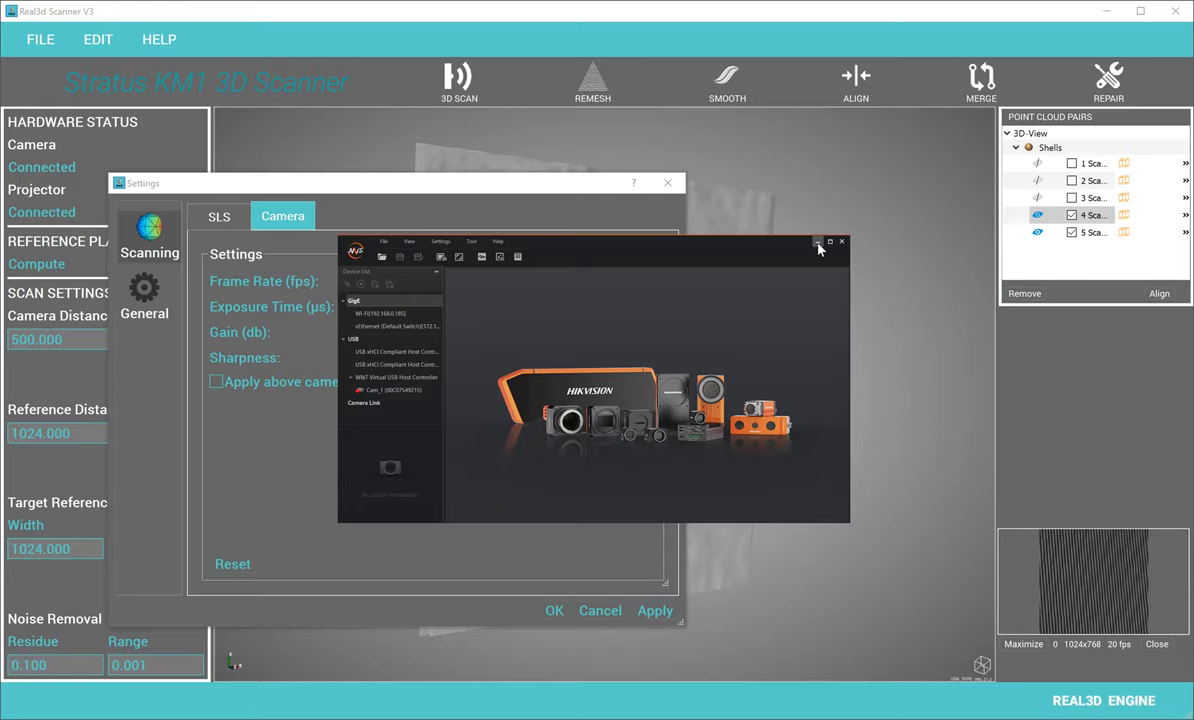
click(817, 244)
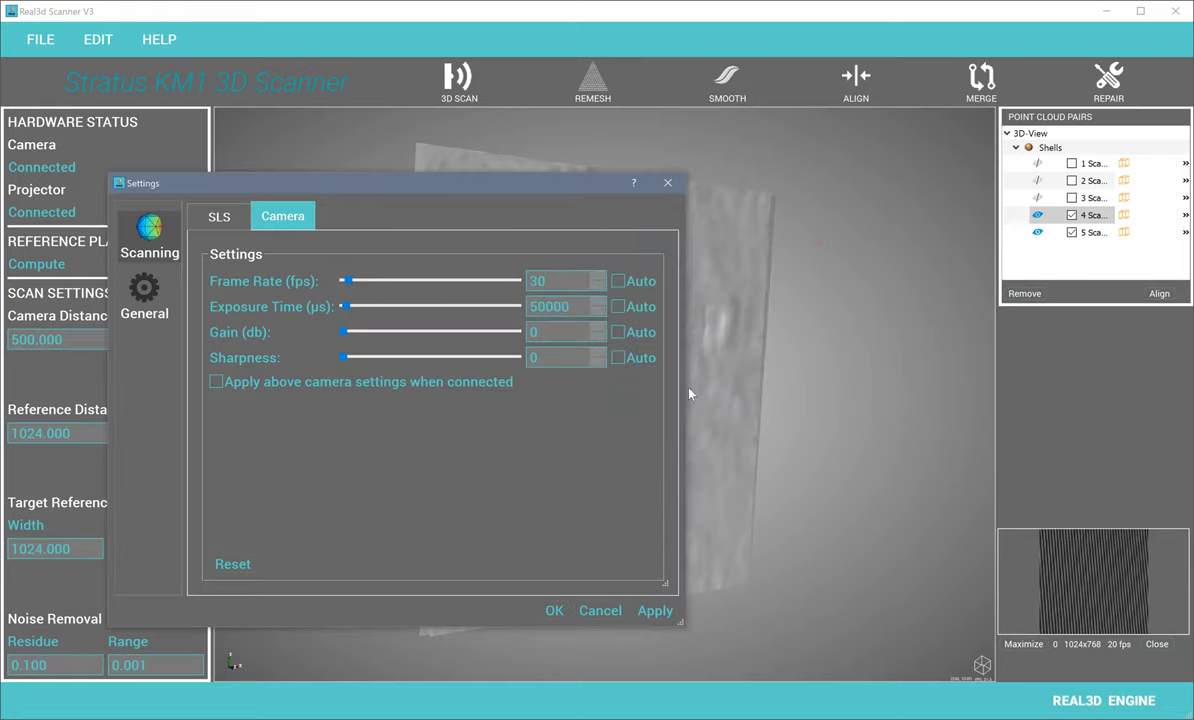
click(601, 611)
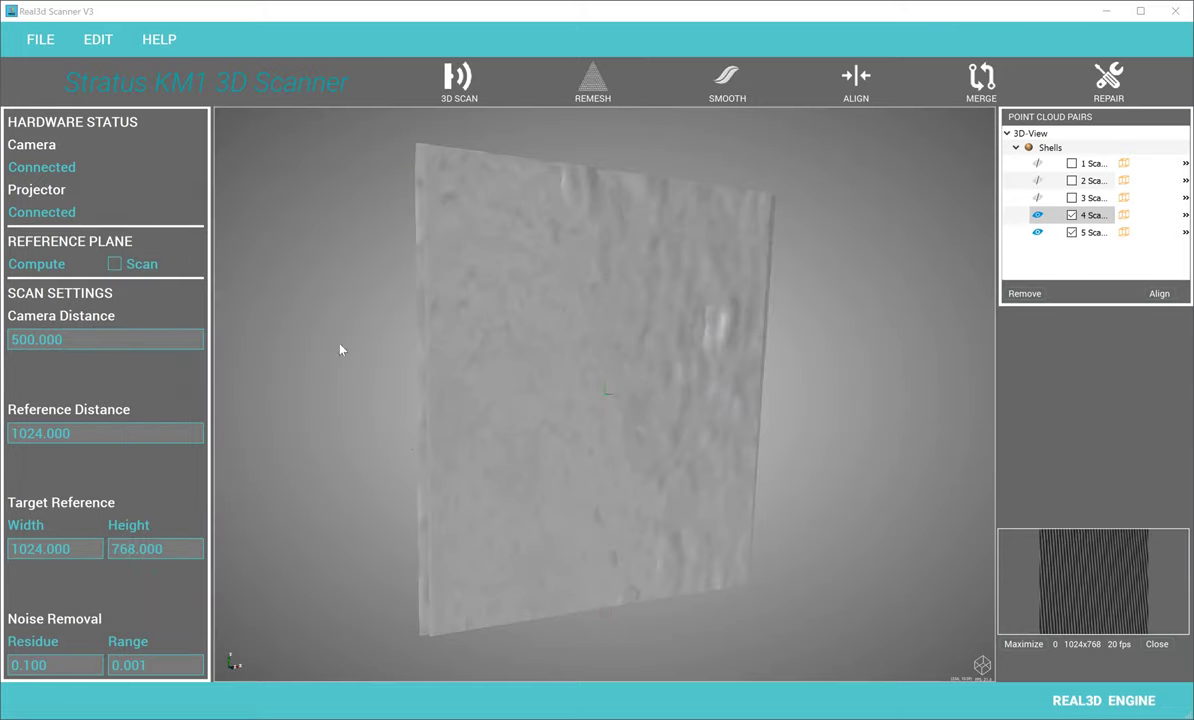
Step: Open Capture Media from the Camera status, review the Device(s) list, and keep HIKVision USB V3
click(27, 168)
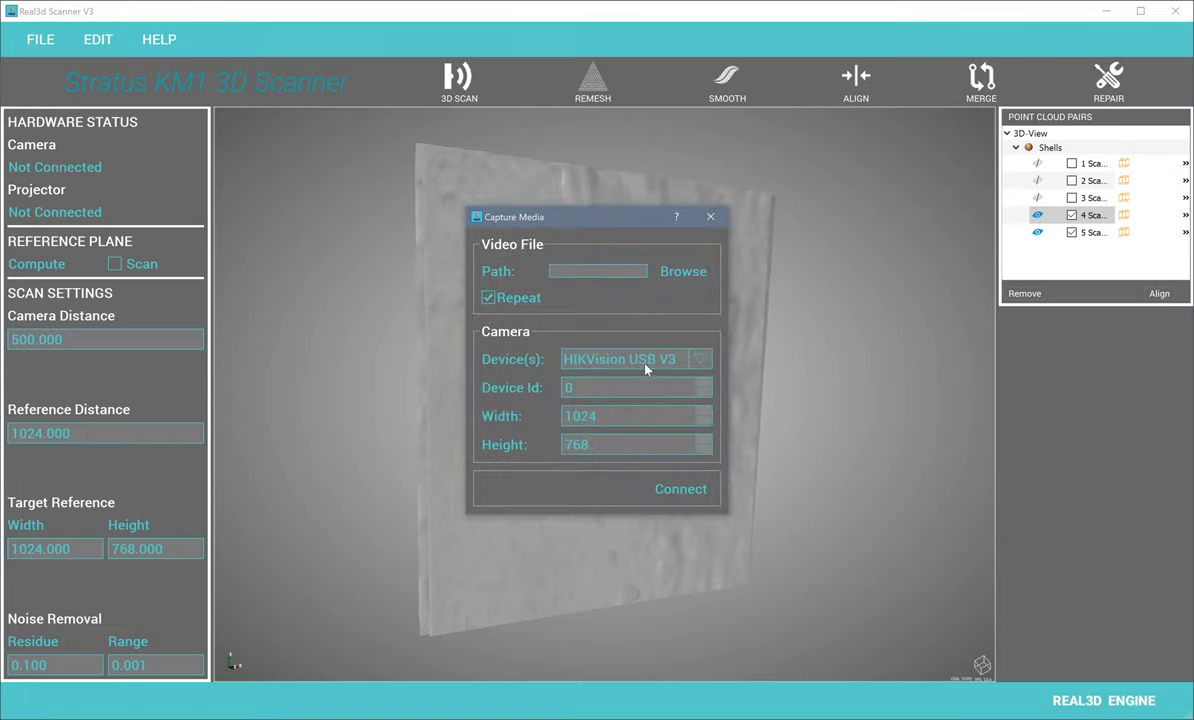
click(645, 369)
click(702, 362)
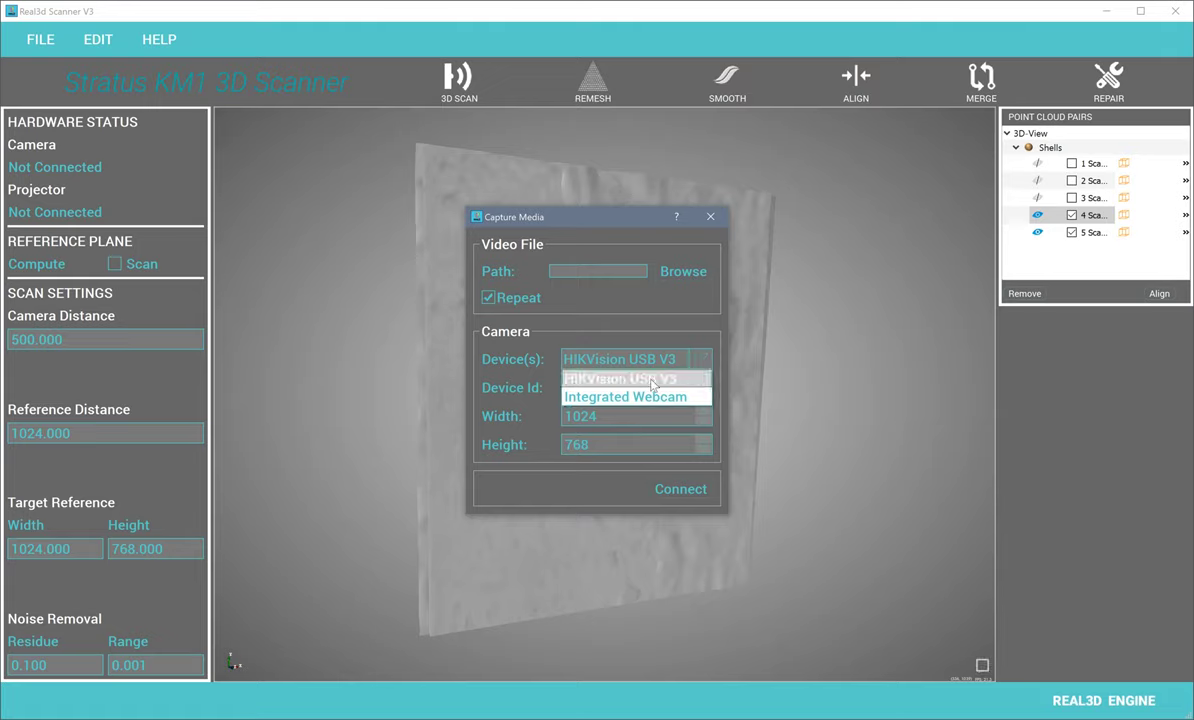
click(650, 335)
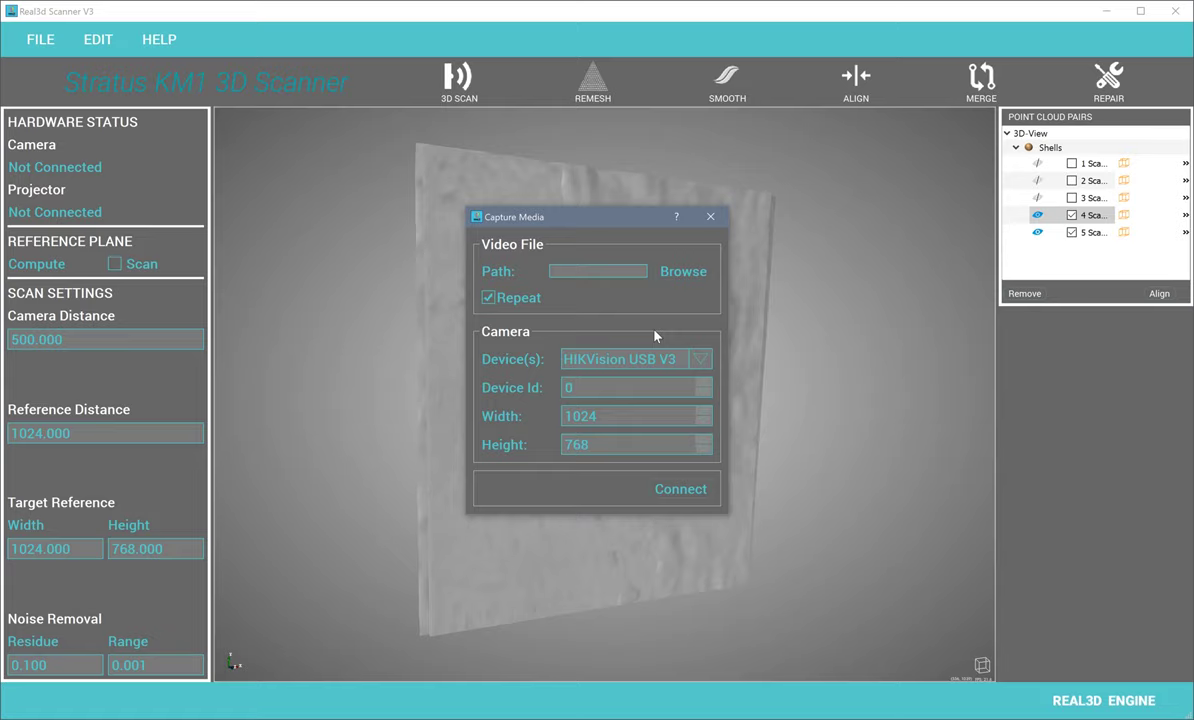
Step: Enable 'Apply above camera settings when connected' in Camera settings and connect the camera
click(710, 216)
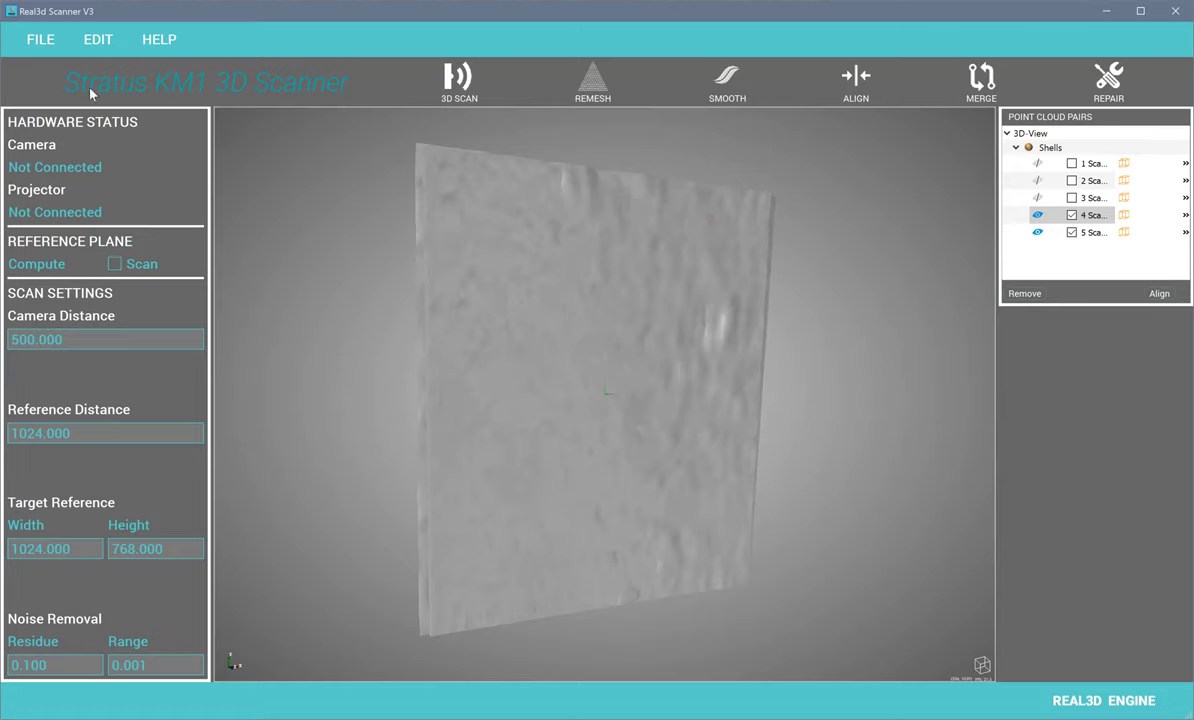
click(40, 40)
click(82, 144)
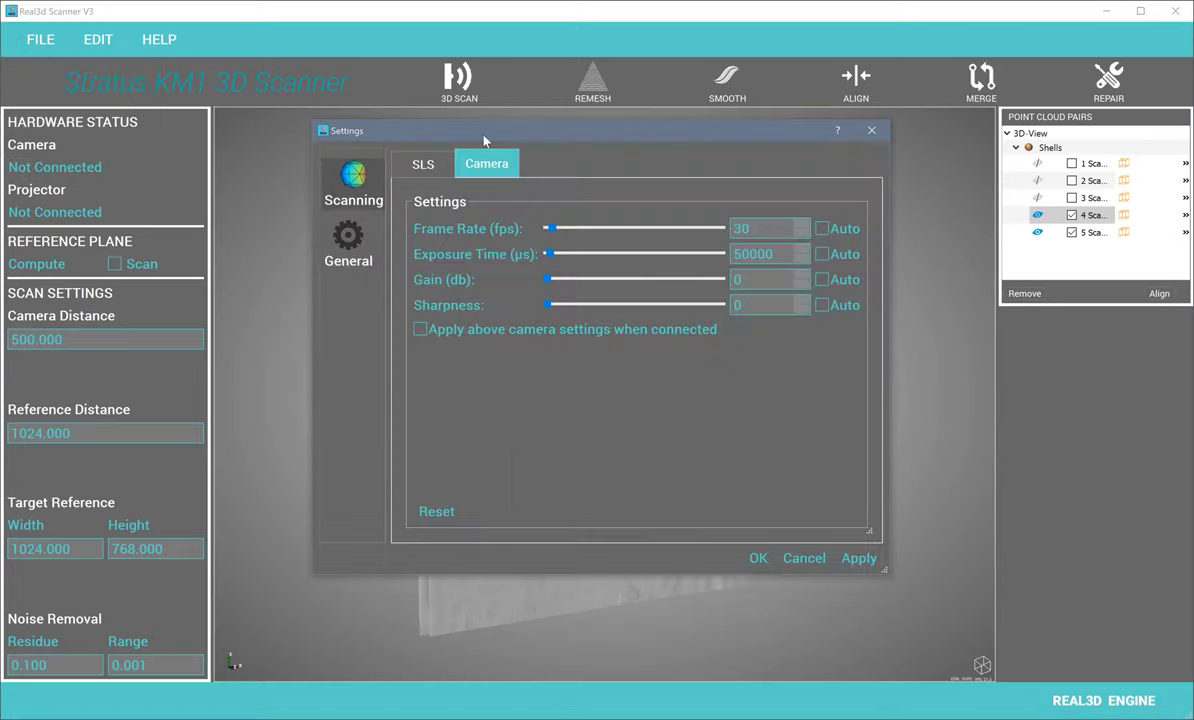
drag(470, 130, 267, 166)
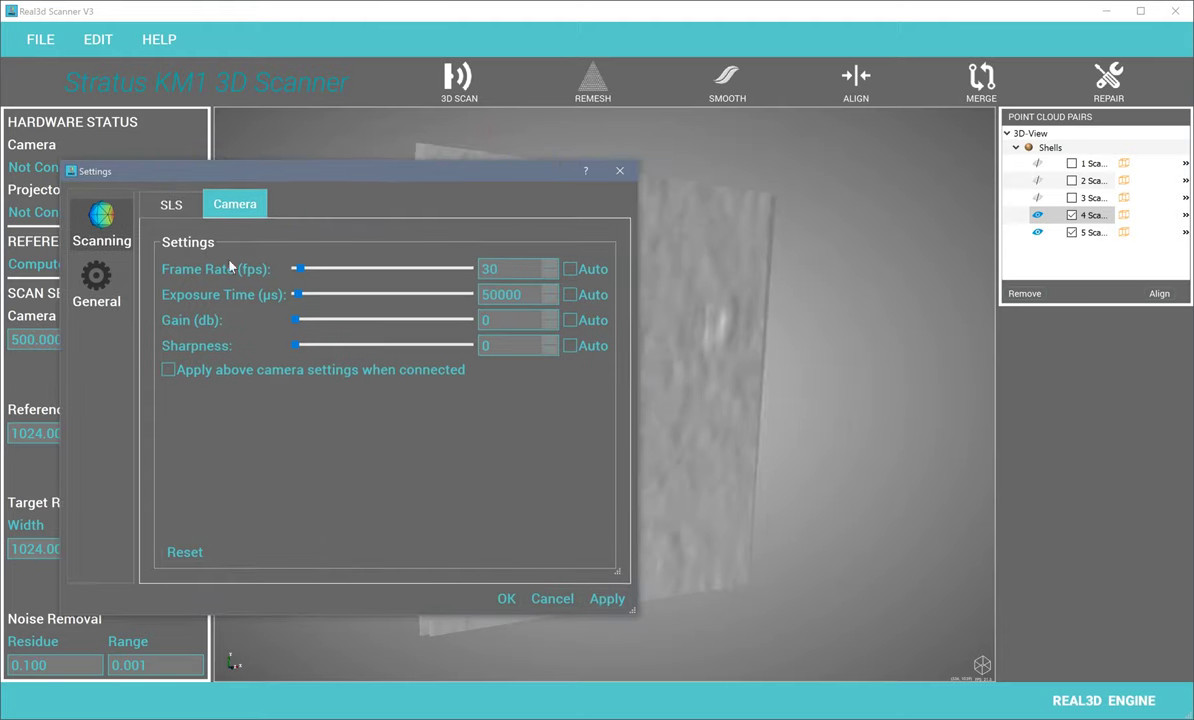
click(168, 370)
click(506, 598)
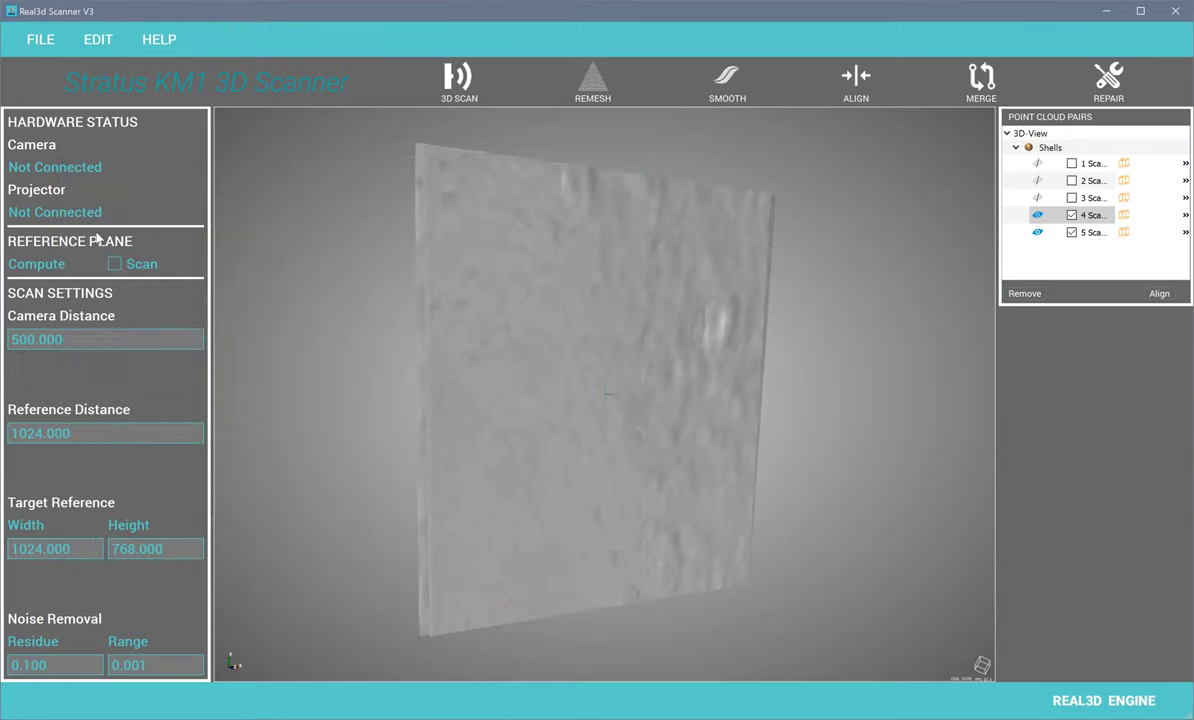
click(78, 170)
click(484, 484)
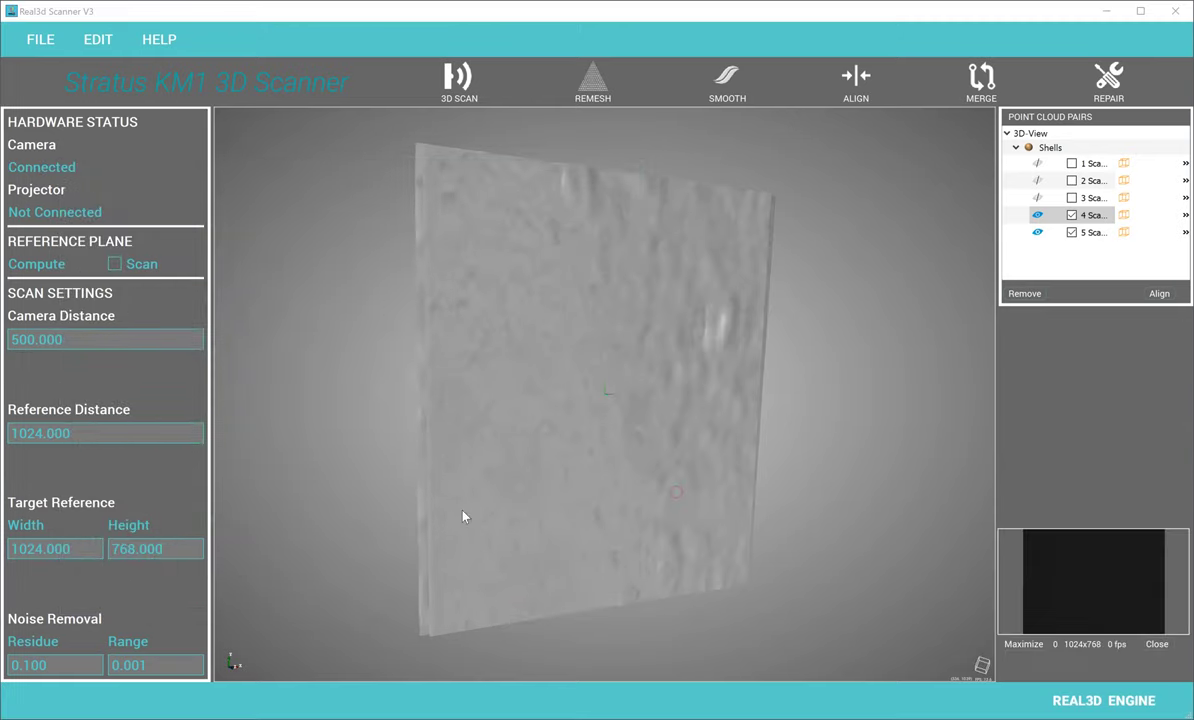
Step: Set camera Exposure and Gain to Auto, then Save All pattern images on the SLS tab
click(37, 48)
click(66, 144)
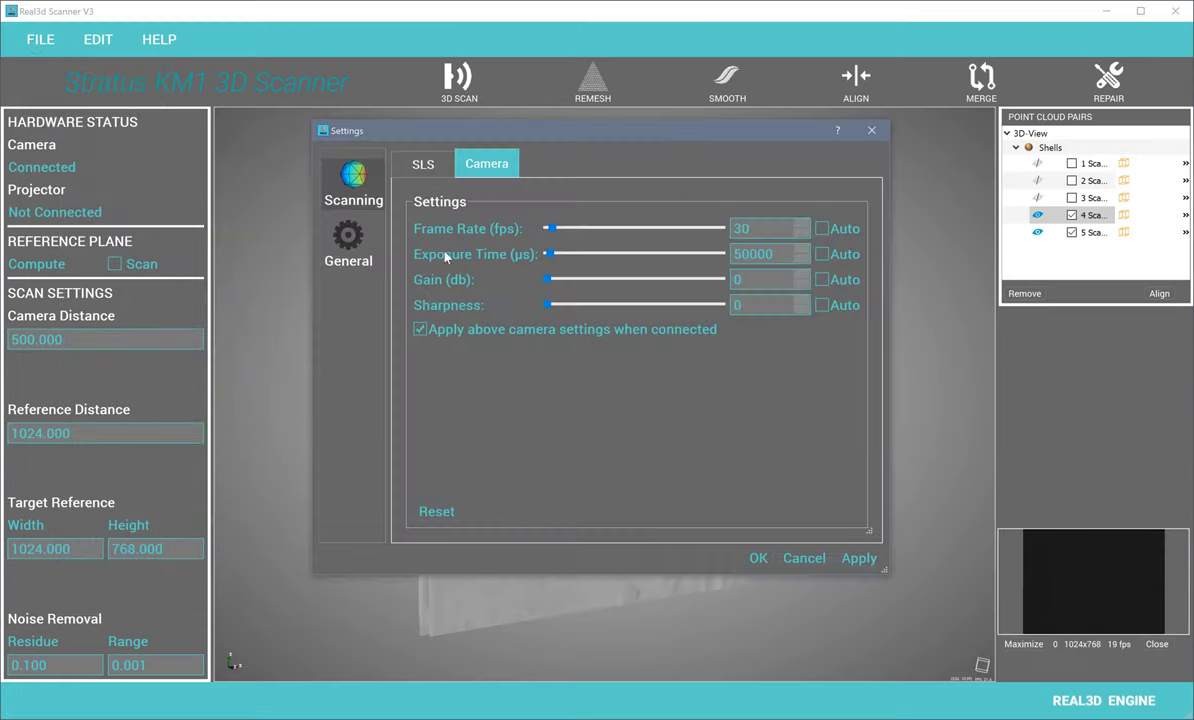
drag(567, 133, 322, 175)
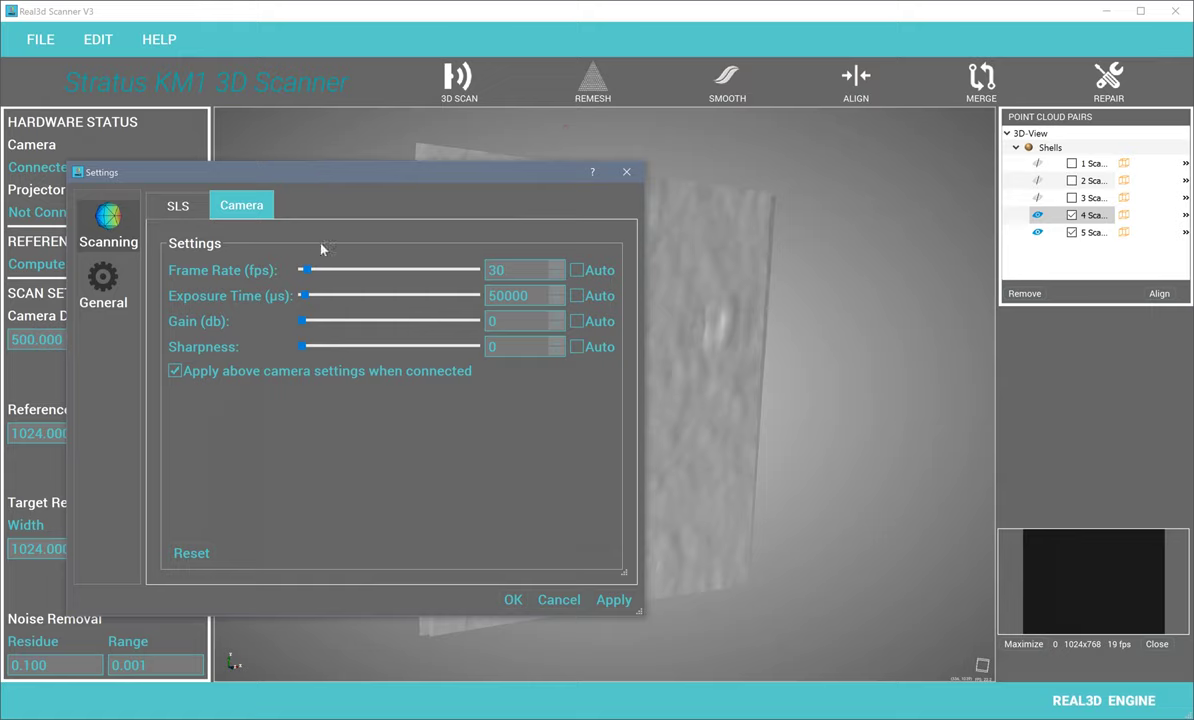
click(304, 298)
click(577, 297)
click(577, 322)
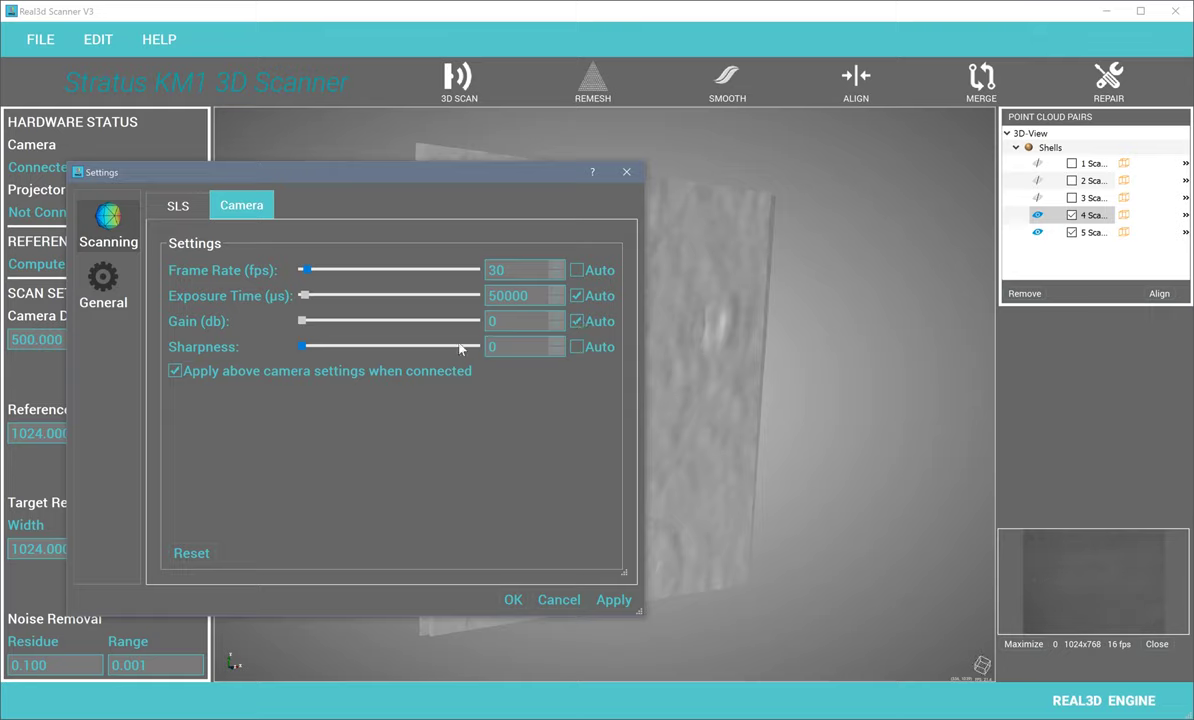
click(178, 207)
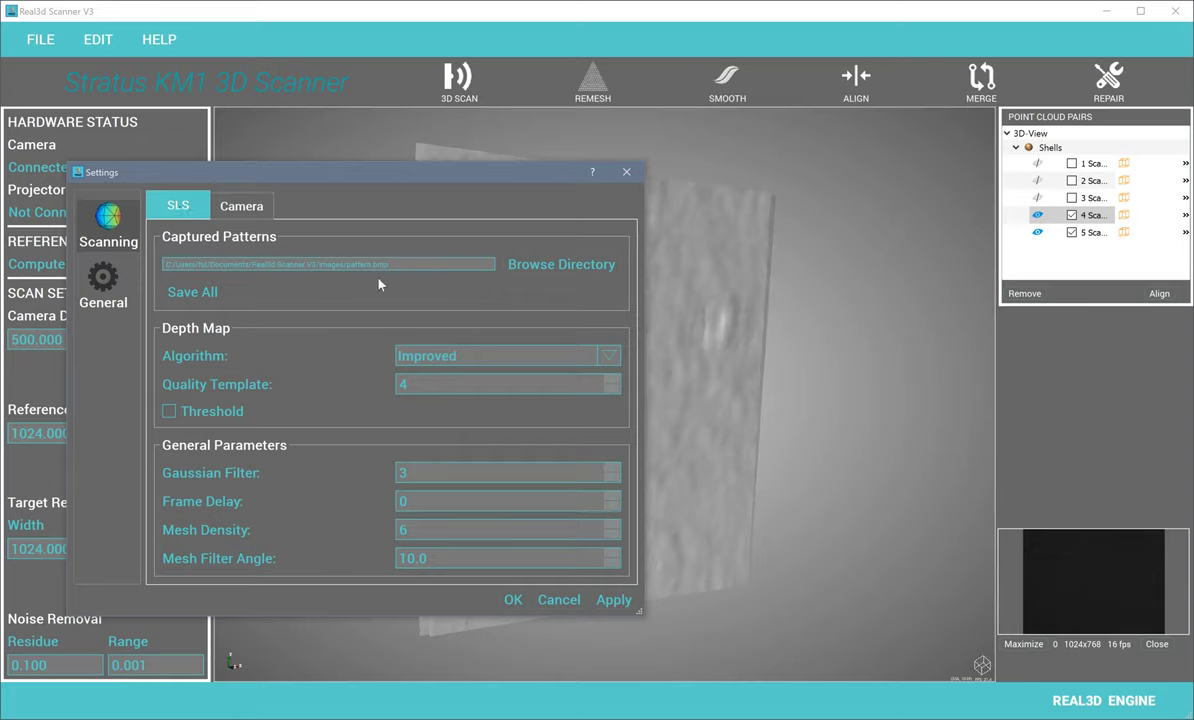
click(308, 292)
Step: Attach a 3D Gizmo to scan 4 and slide it along its X and Y axes
click(558, 599)
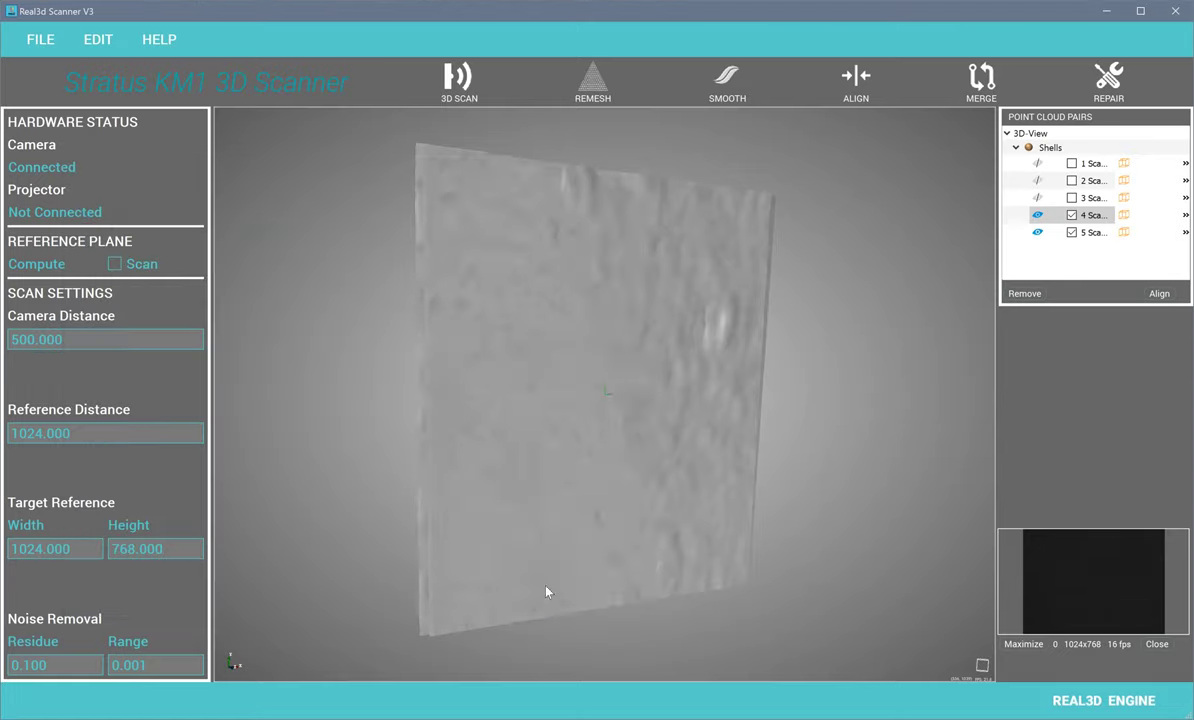
right_click(1087, 217)
click(1110, 304)
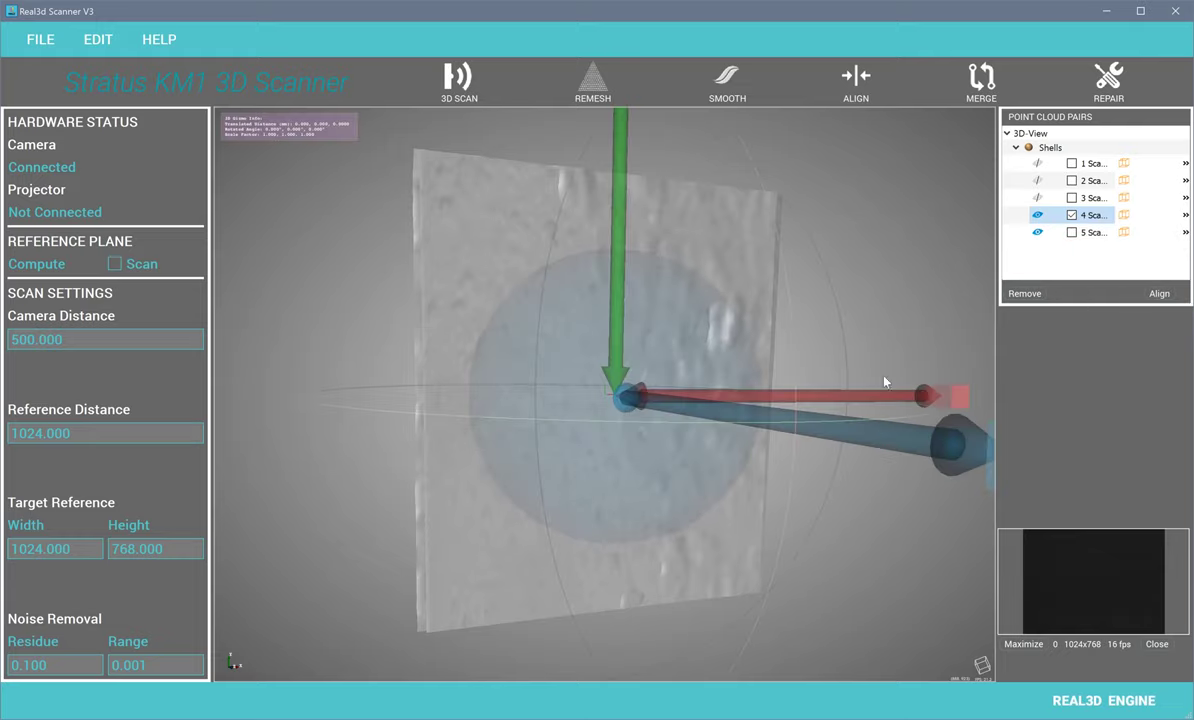
drag(884, 382, 802, 357)
drag(770, 485, 768, 574)
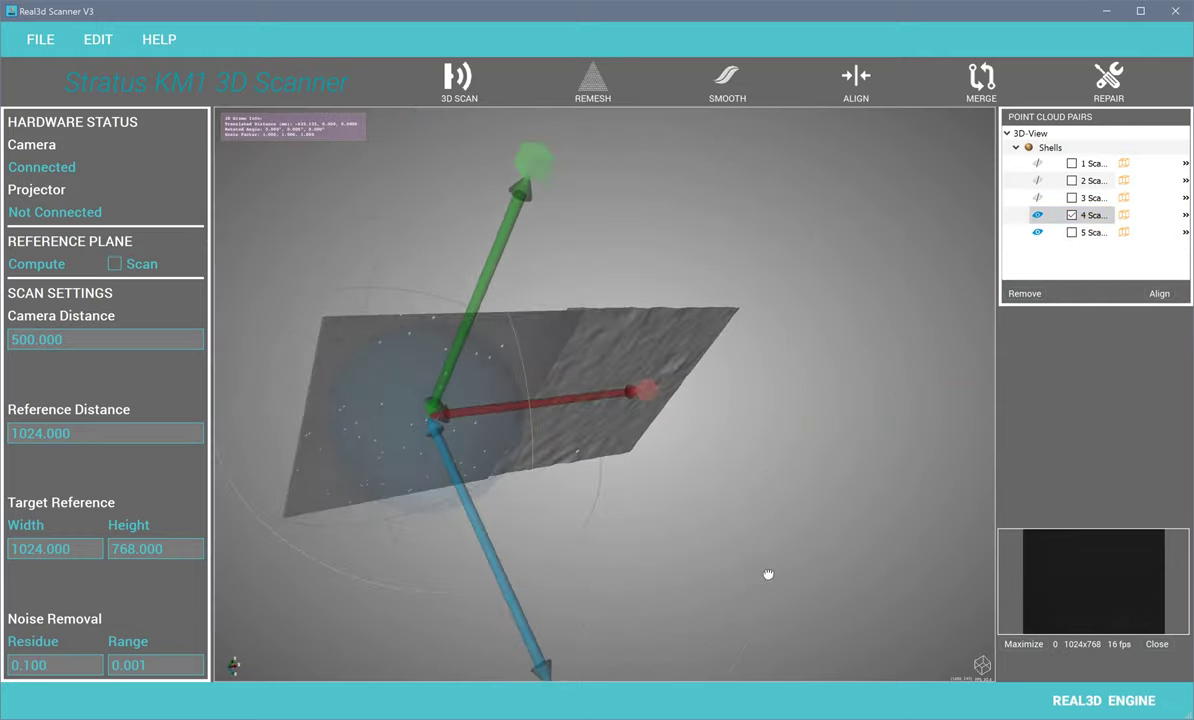
drag(464, 226, 581, 240)
Step: Hide scan 4's gizmo, orbit to face both scans, and tick scan 5
click(1072, 215)
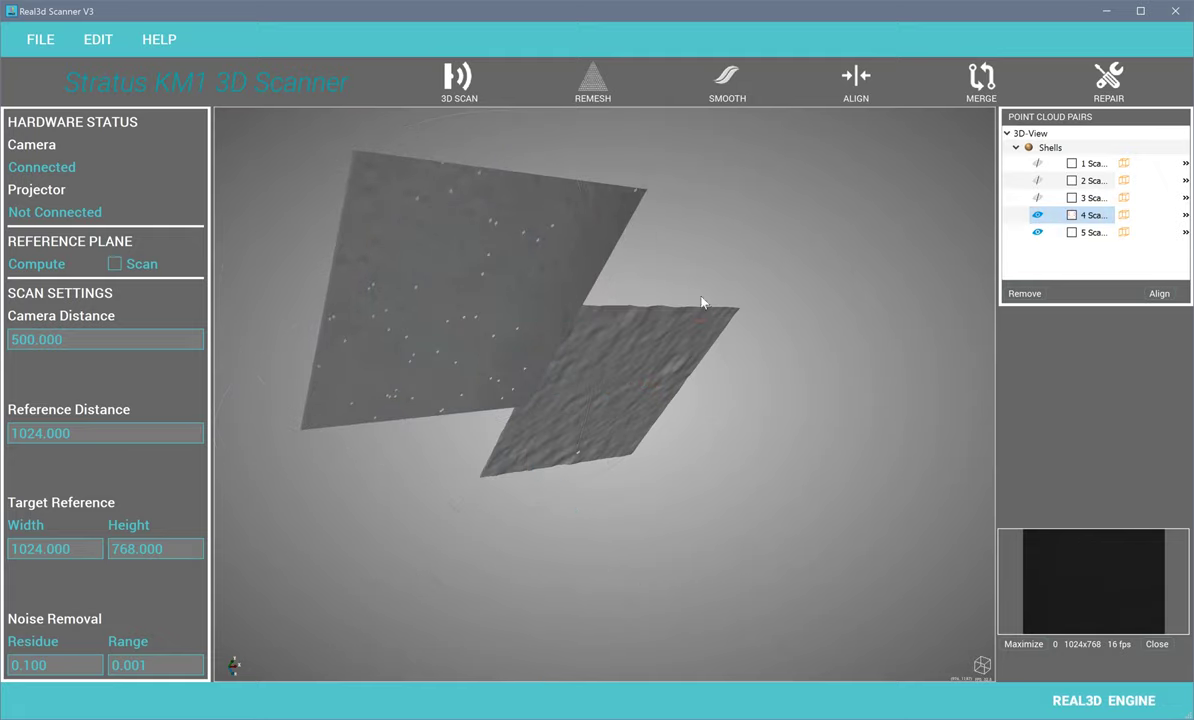
drag(702, 302, 652, 211)
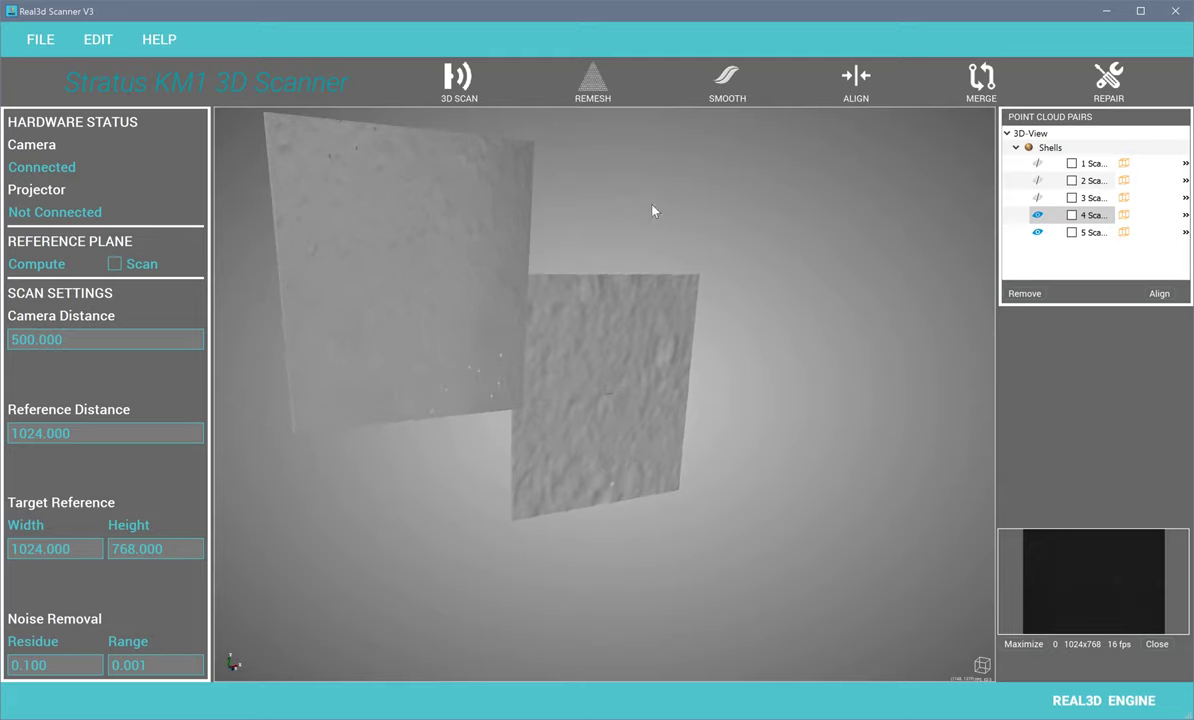
scroll(696, 328, down, 3)
drag(696, 328, 681, 237)
scroll(665, 211, up, 2)
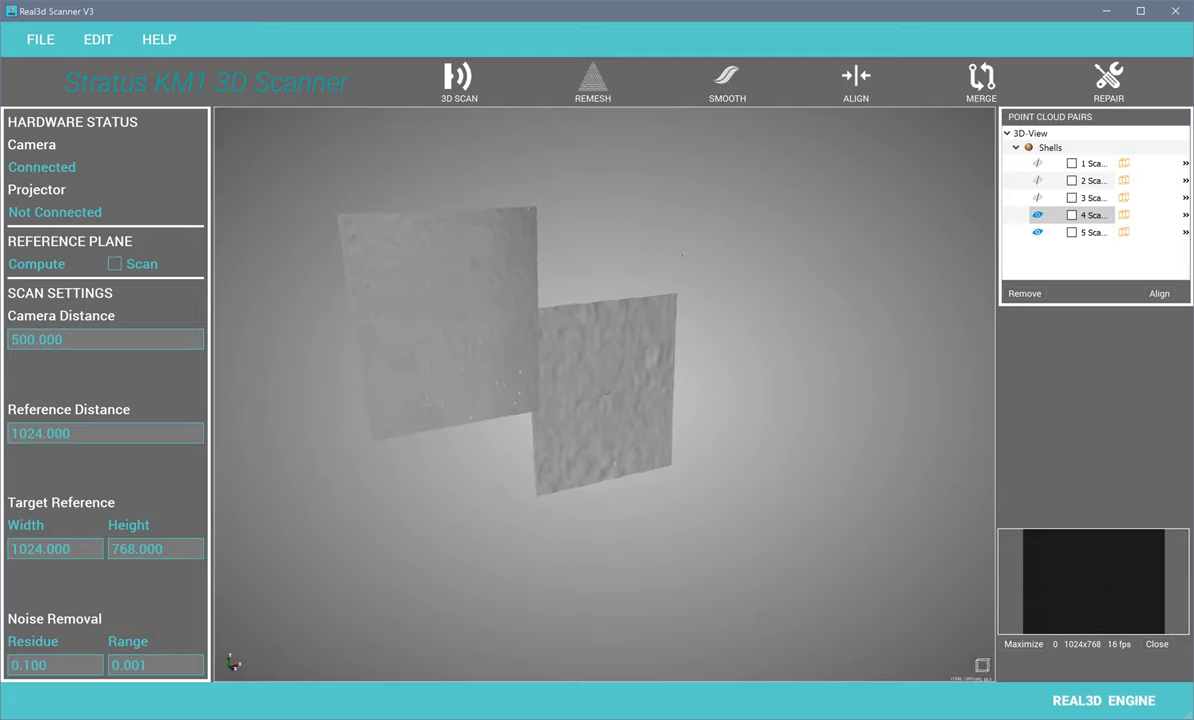
click(1071, 232)
Step: Tick scan 4 and run global alignment with the default shell ids, which fails
click(1071, 215)
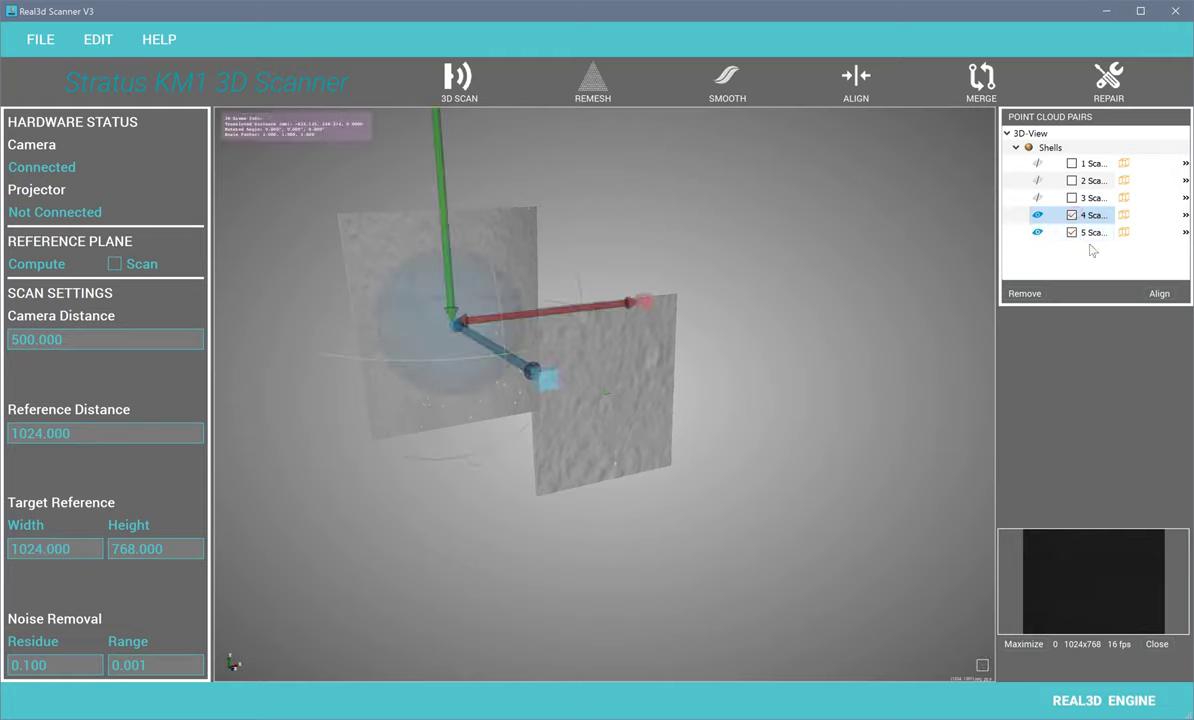
click(1159, 293)
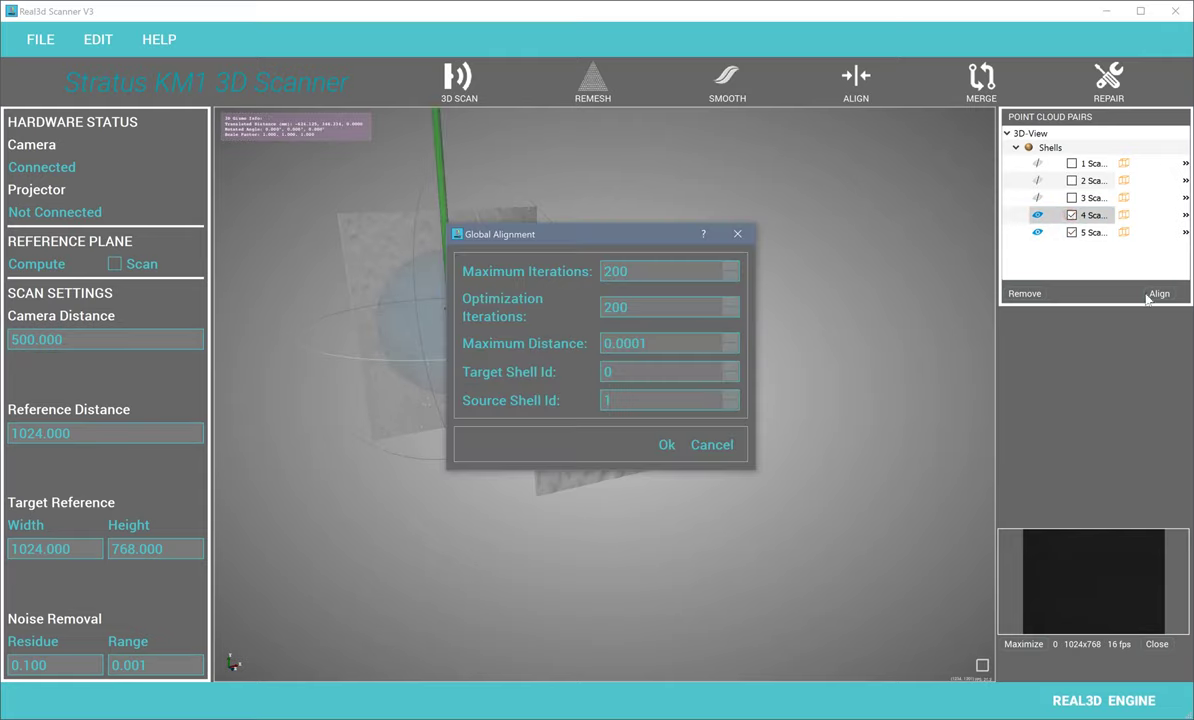
click(667, 446)
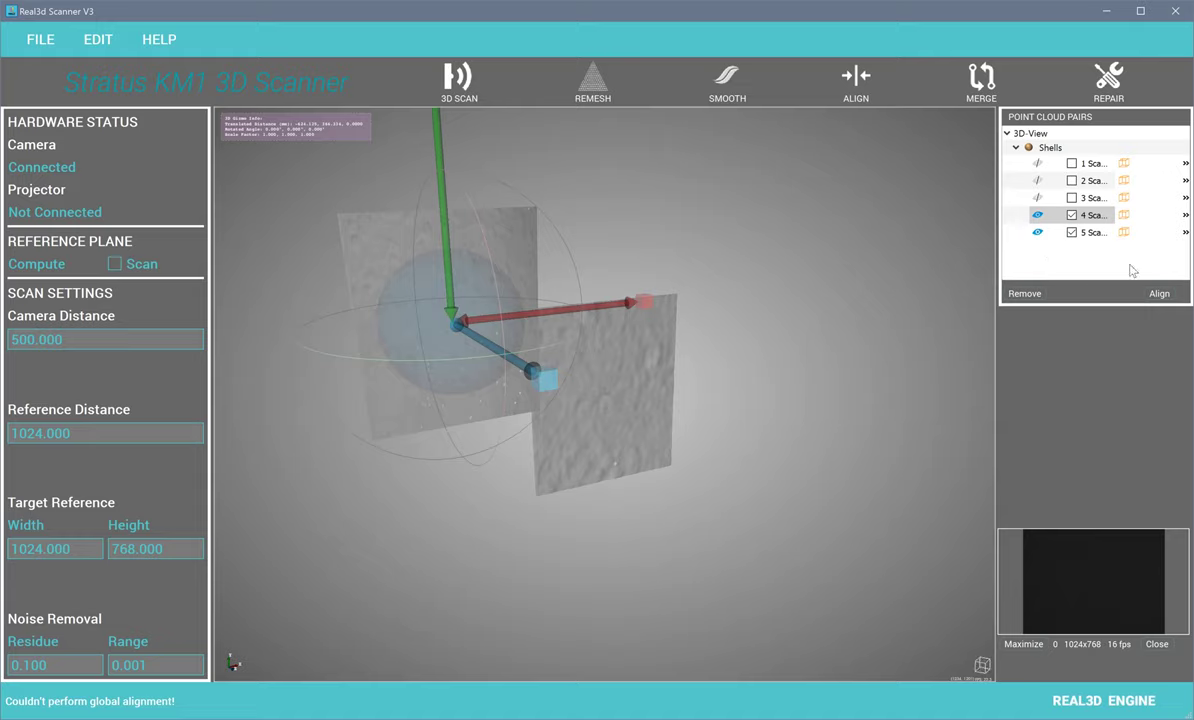
Step: Rerun global alignment with Target Shell Id 4 and Source Shell Id 5
click(1158, 293)
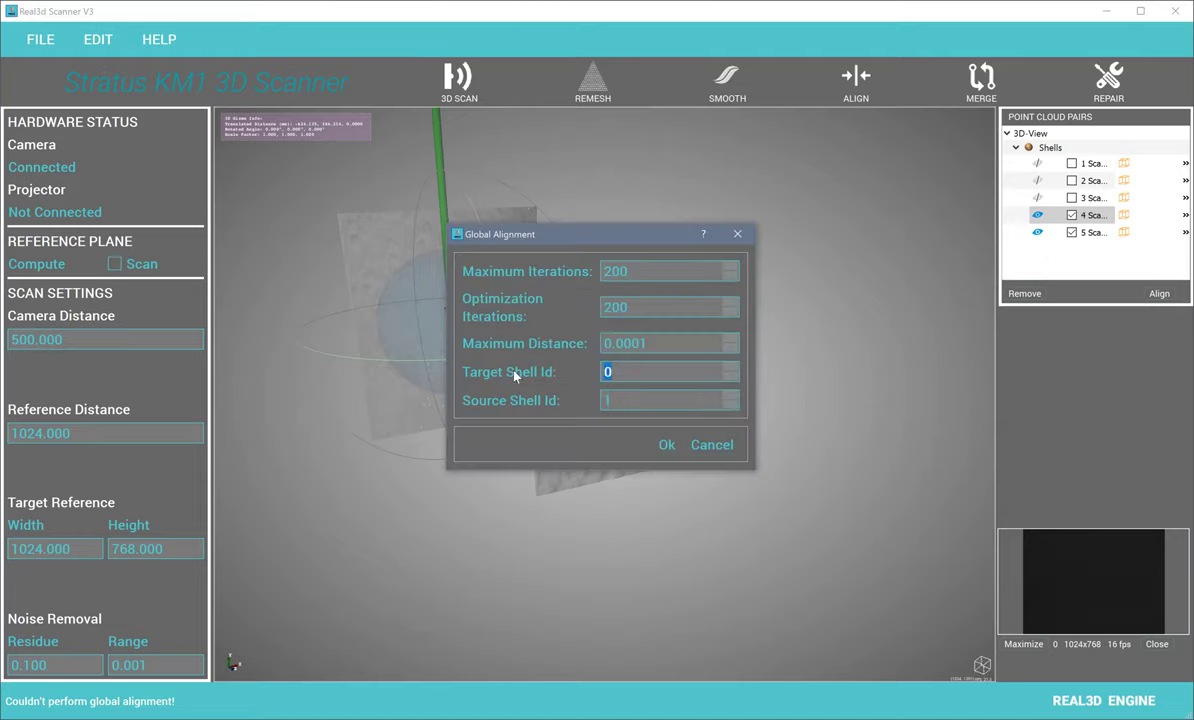
text(4)
double_click(622, 403)
text(5)
click(666, 444)
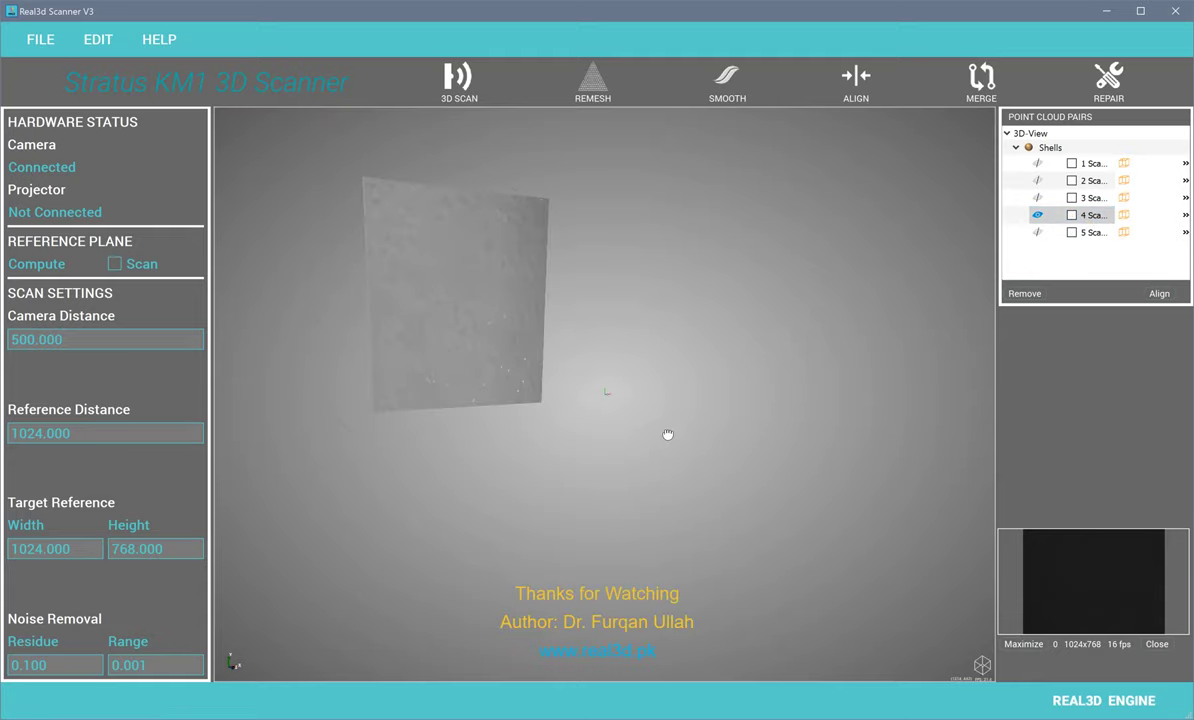
click(176, 44)
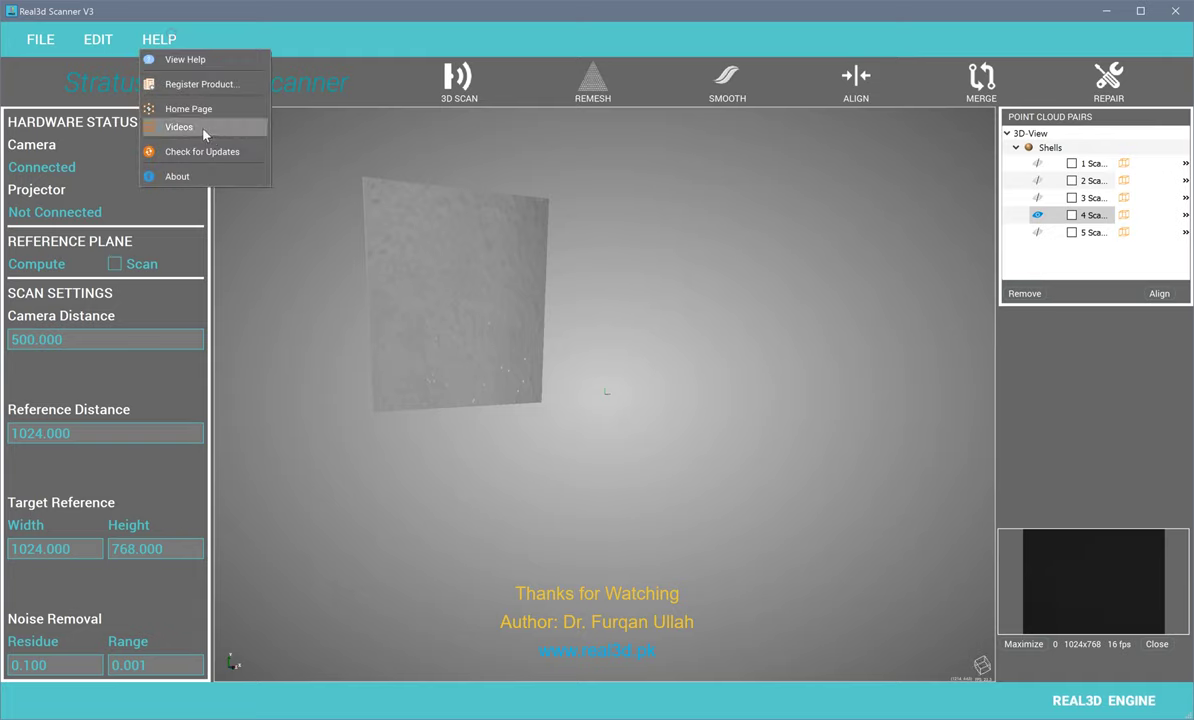
drag(560, 402, 558, 381)
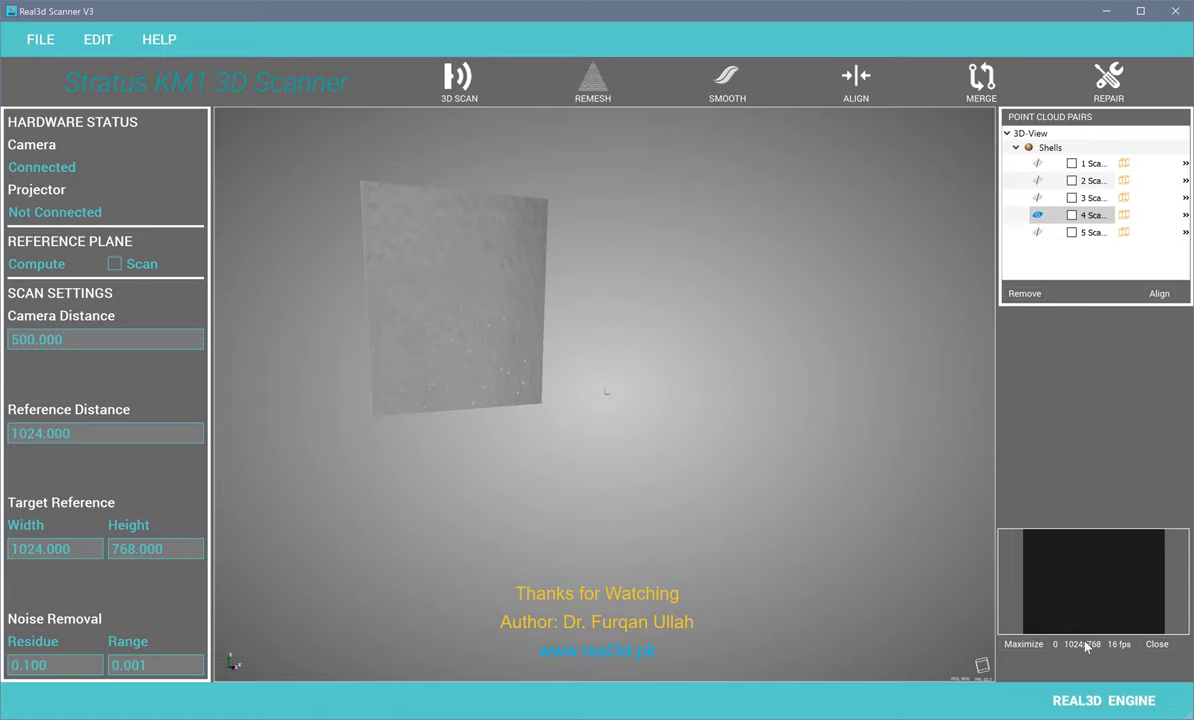